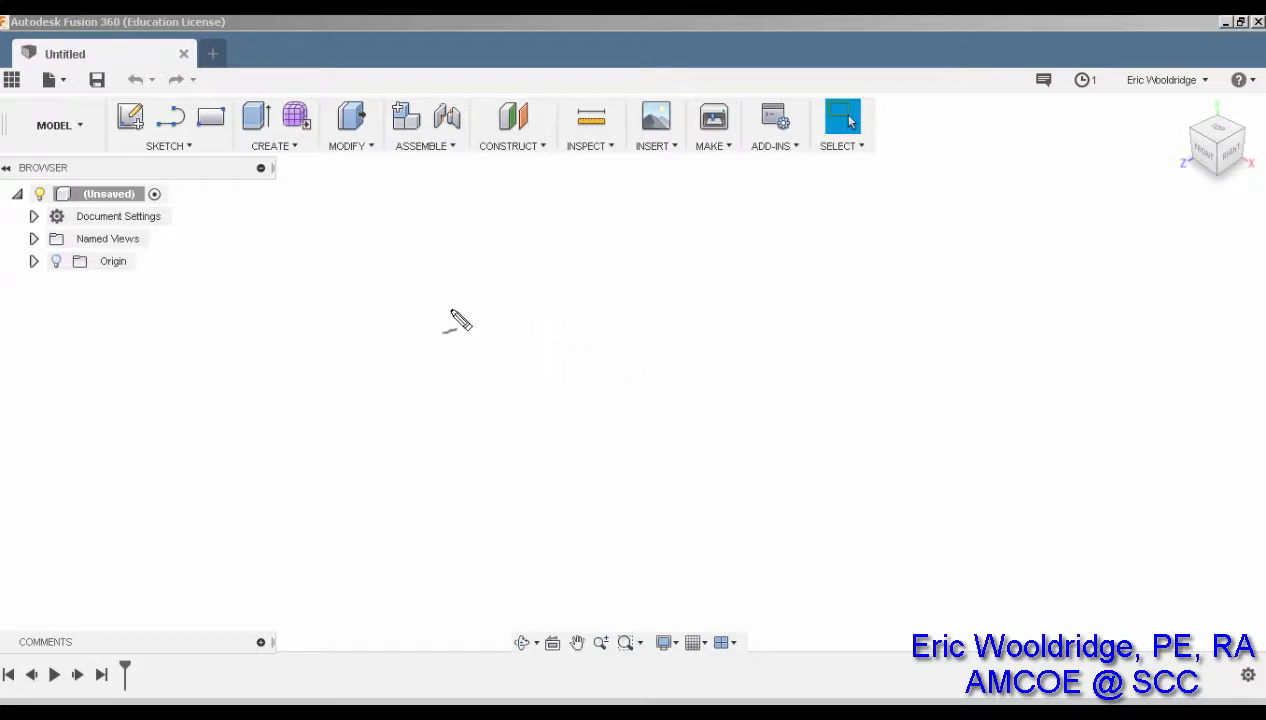
Mark up a rough shoe outline and the heel area on screen, then clear the markup
mouse_move(447, 307)
left_mouse_down()
mouse_move(678, 290)
mouse_move(1031, 446)
mouse_move(954, 468)
mouse_move(704, 468)
mouse_move(589, 440)
mouse_move(536, 466)
mouse_move(447, 469)
mouse_move(388, 345)
mouse_move(467, 310)
left_mouse_up()
mouse_move(422, 448)
left_mouse_down()
mouse_move(541, 450)
mouse_move(454, 457)
mouse_move(588, 429)
mouse_move(675, 435)
mouse_move(839, 477)
mouse_move(1046, 455)
mouse_move(961, 381)
mouse_move(870, 353)
mouse_move(1000, 486)
mouse_move(730, 487)
left_mouse_up()
mouse_move(648, 436)
left_mouse_down()
mouse_move(574, 422)
mouse_move(486, 518)
mouse_move(368, 472)
left_mouse_up()
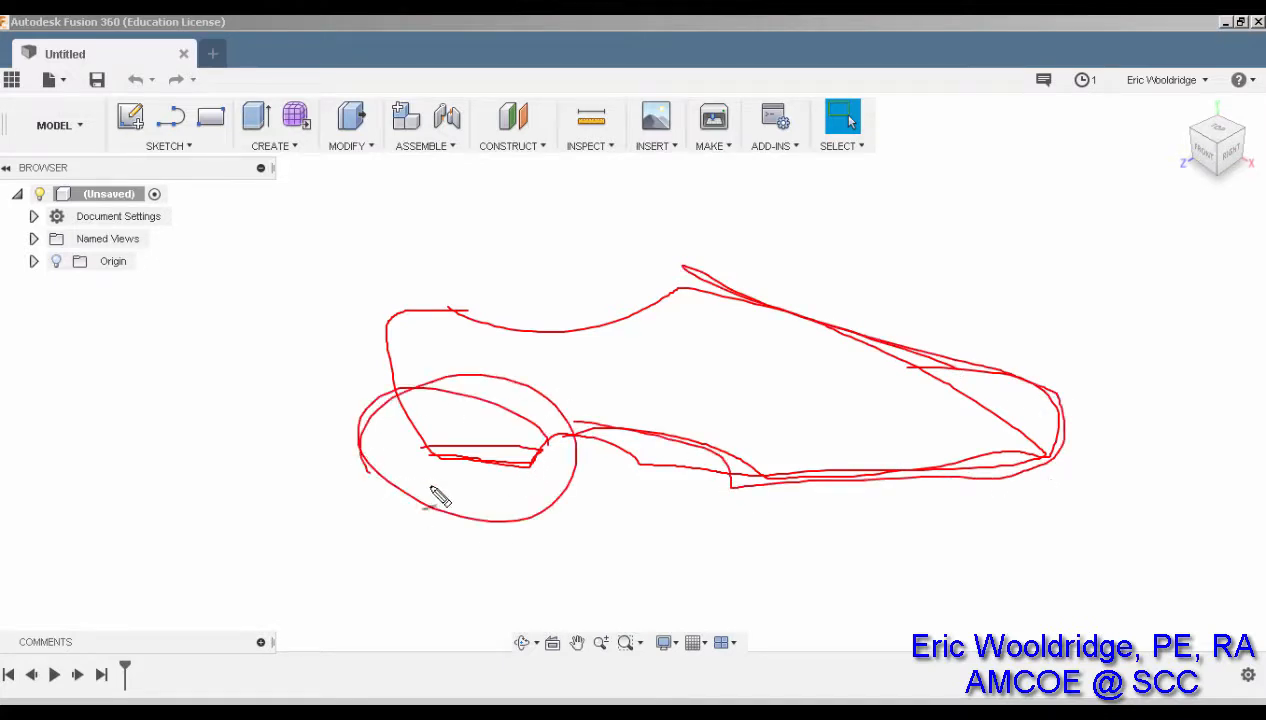
mouse_move(284, 562)
left_mouse_down()
mouse_move(427, 499)
mouse_move(440, 470)
mouse_move(452, 490)
left_mouse_up()
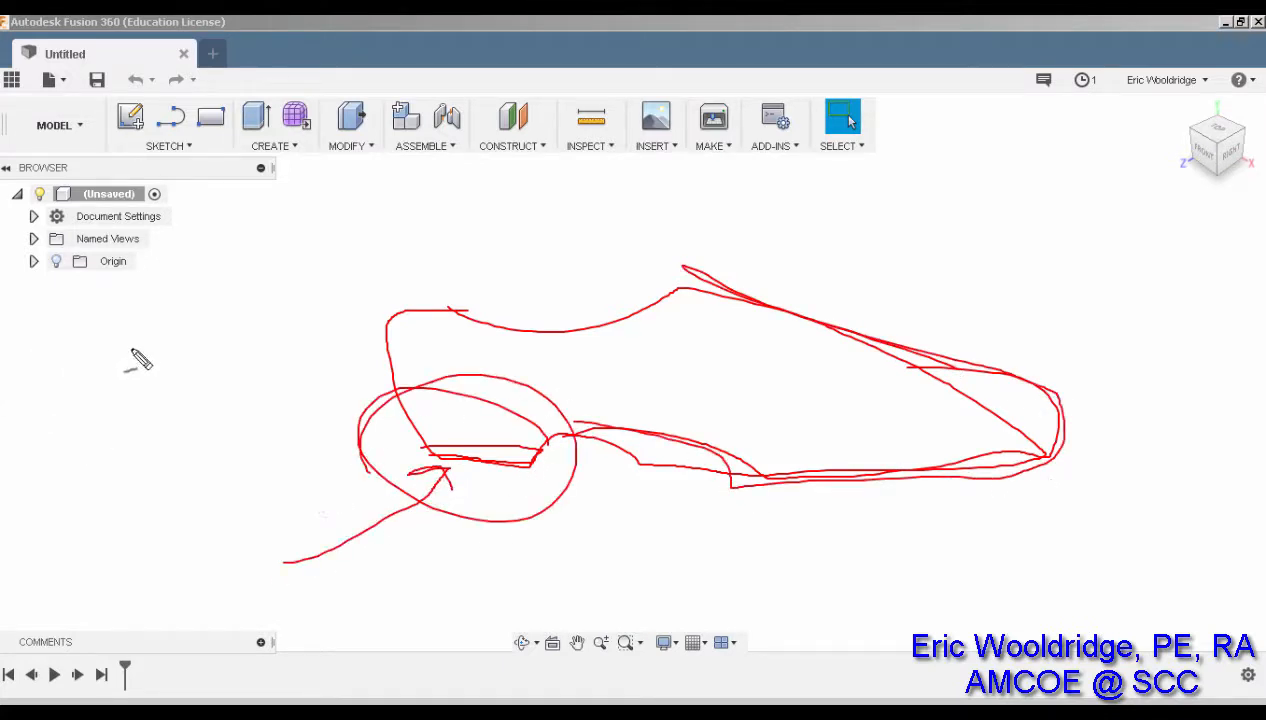
mouse_move(140, 332)
left_mouse_down()
mouse_move(138, 380)
mouse_move(160, 330)
mouse_move(304, 392)
mouse_move(128, 431)
mouse_move(297, 415)
mouse_move(155, 345)
left_mouse_up()
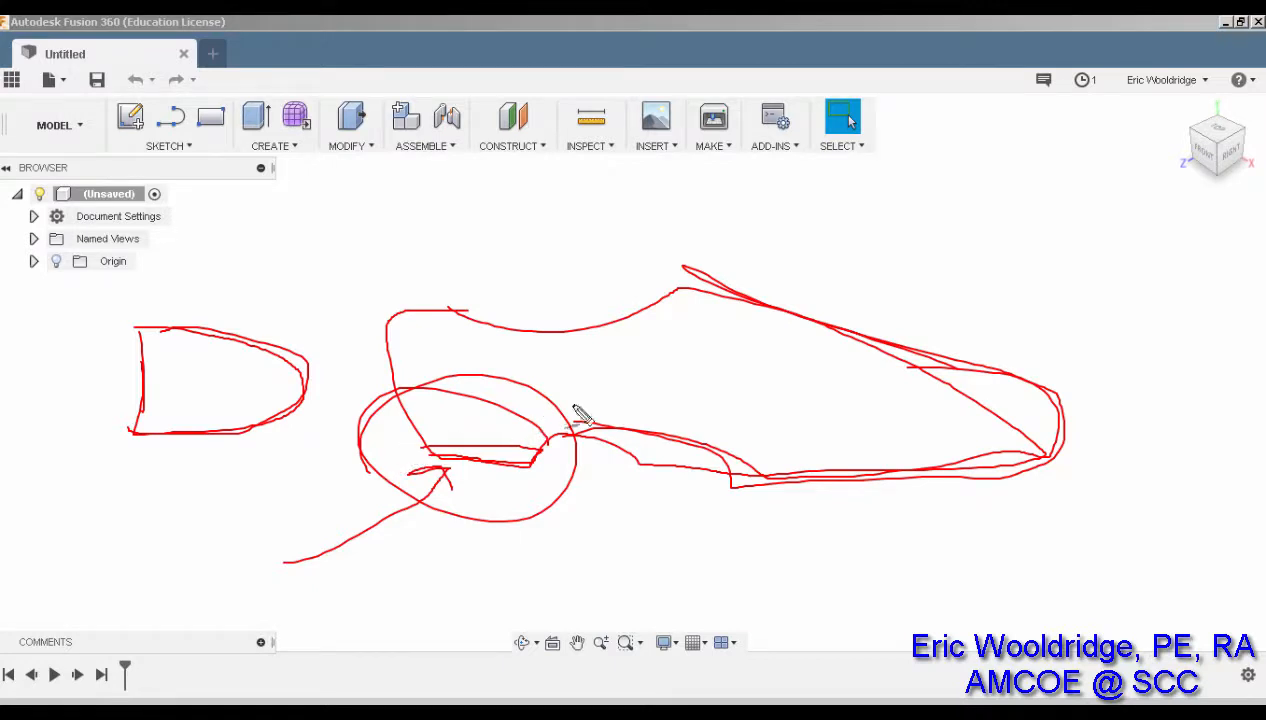
key("Escape")
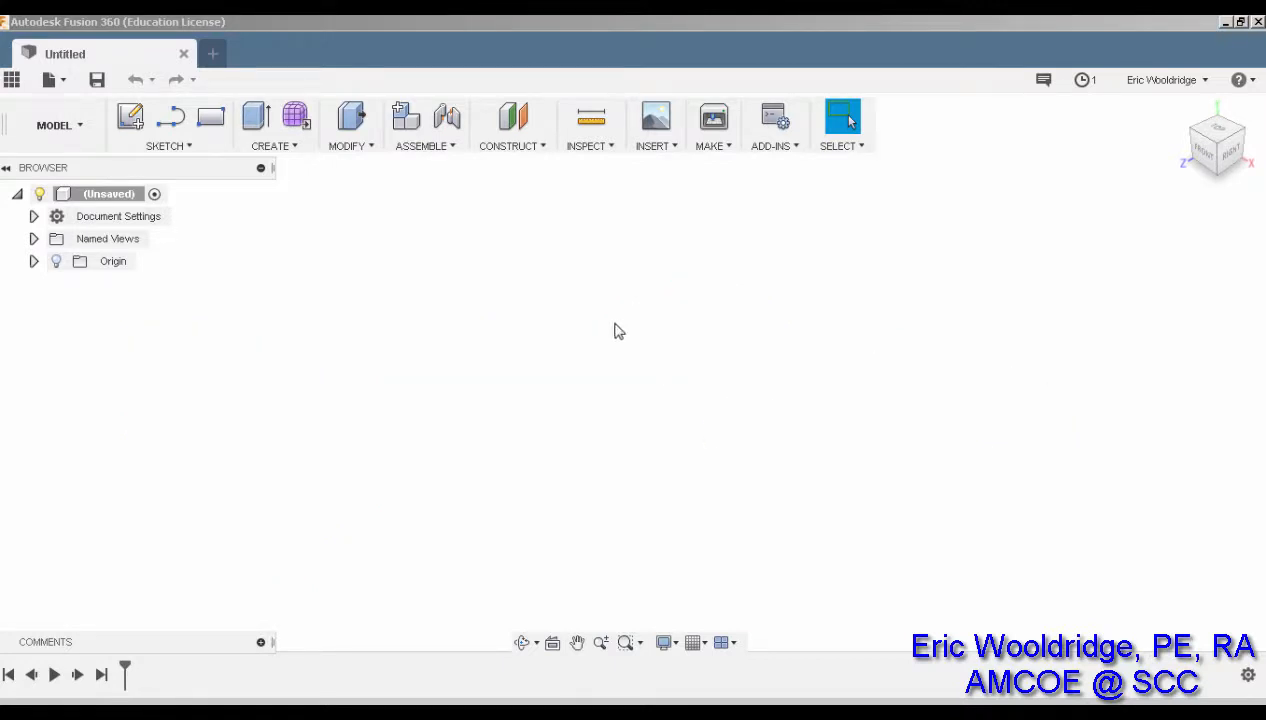
Create a new sketch on the horizontal origin plane
left_click(136, 132)
left_click(137, 118)
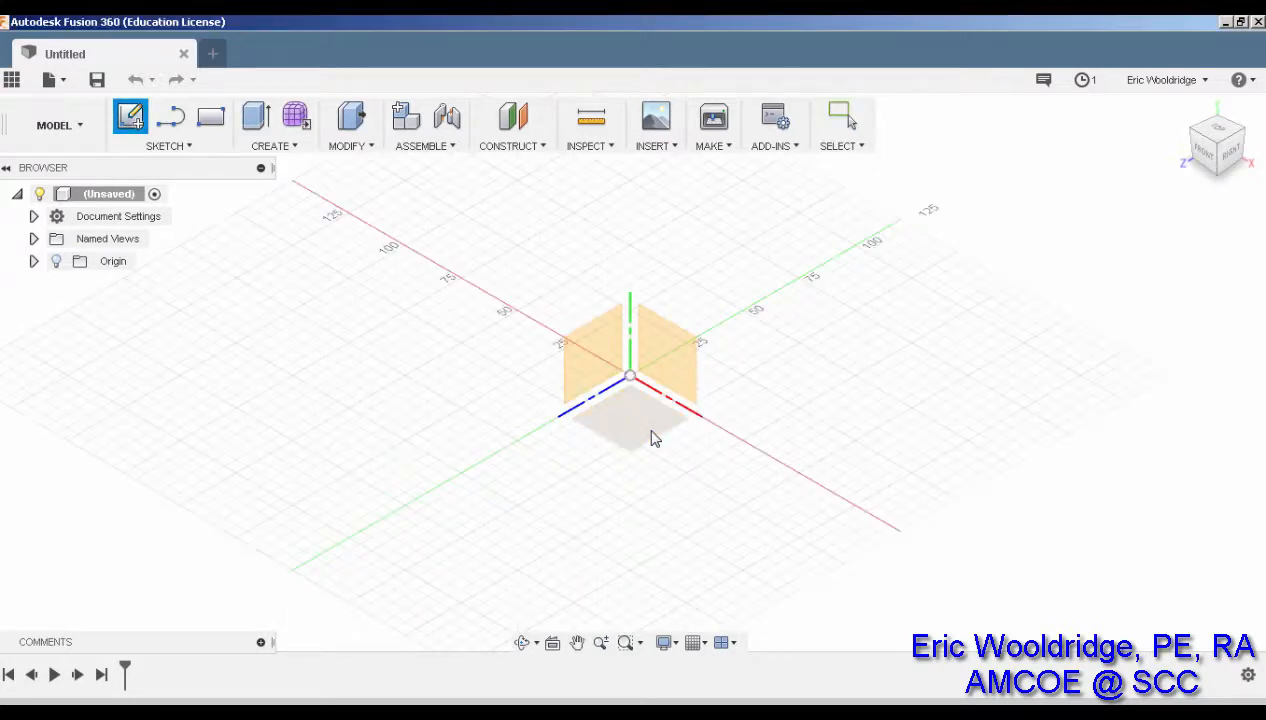
left_click(651, 438)
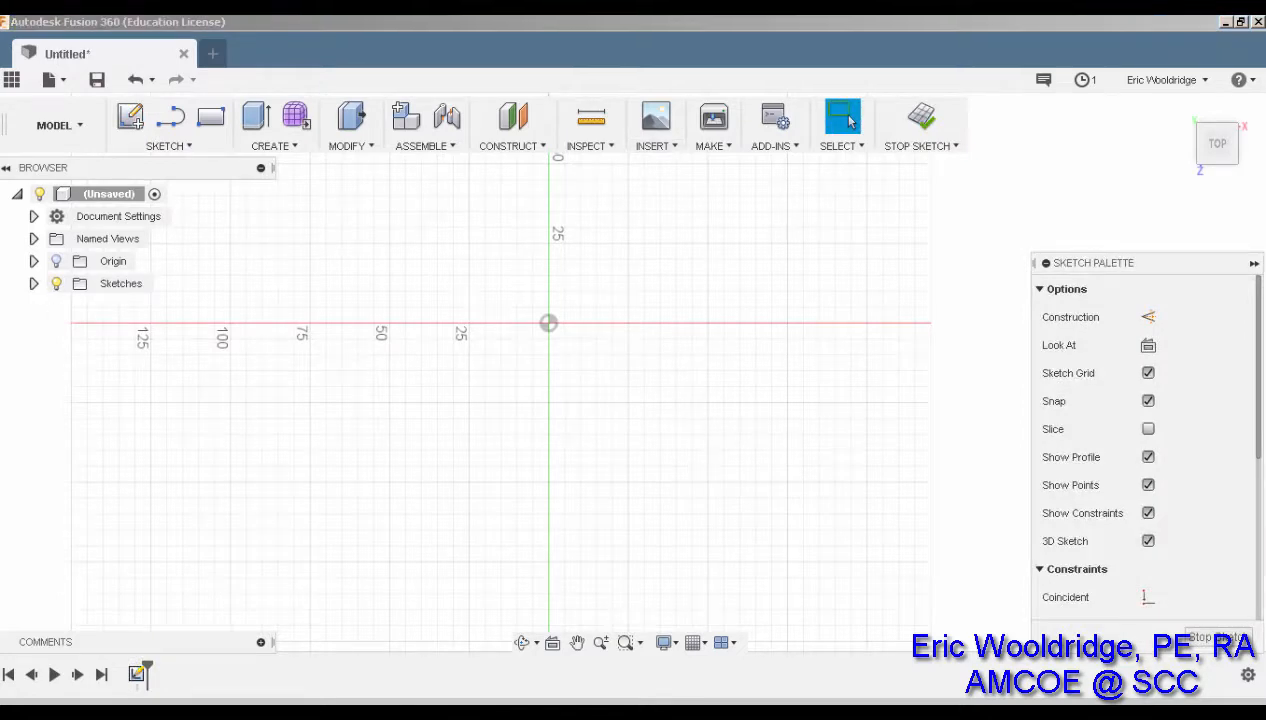
right_click(689, 385)
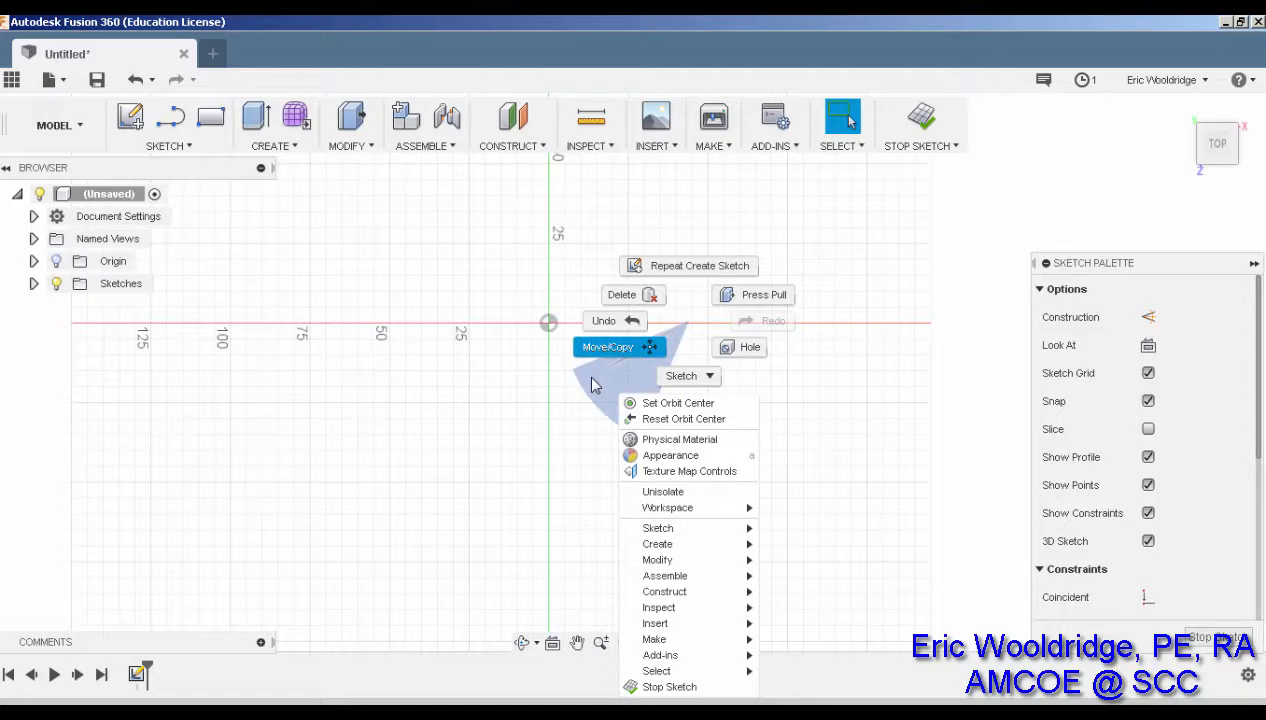
key("Escape")
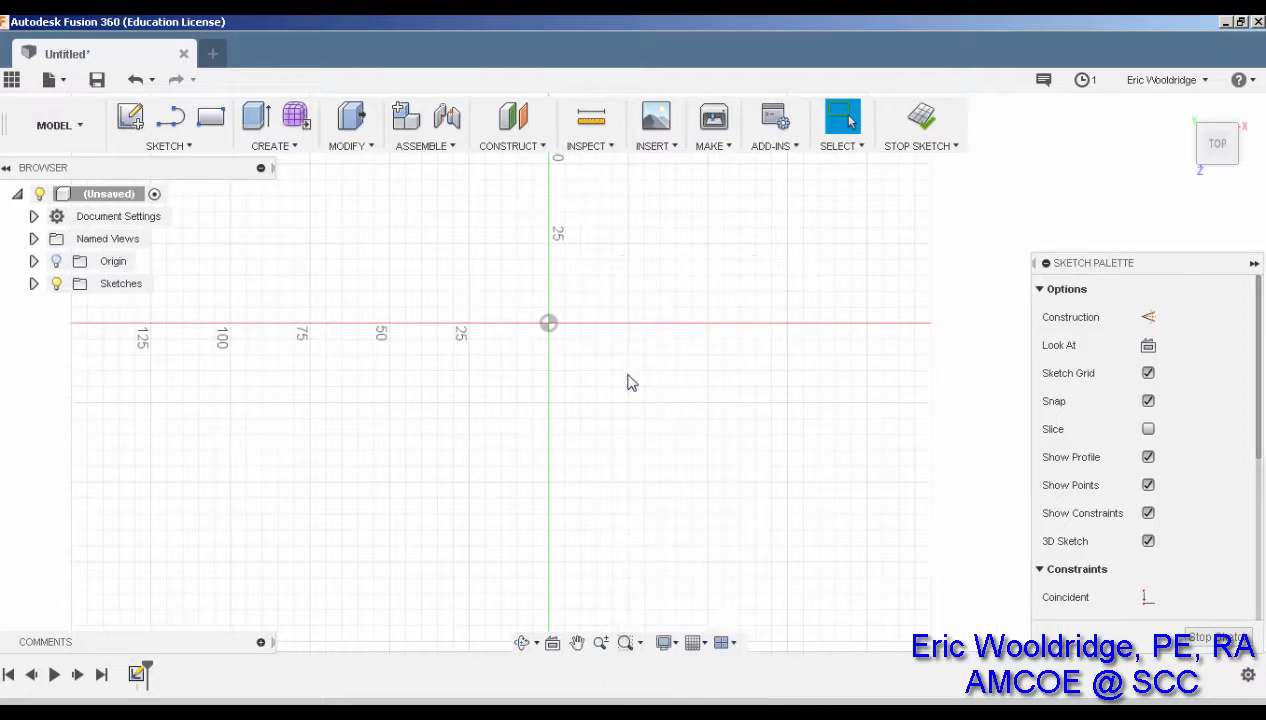
Attach the hand-drawn sole photo to the sketch plane, rotated 90° at 77 opacity
left_click(668, 148)
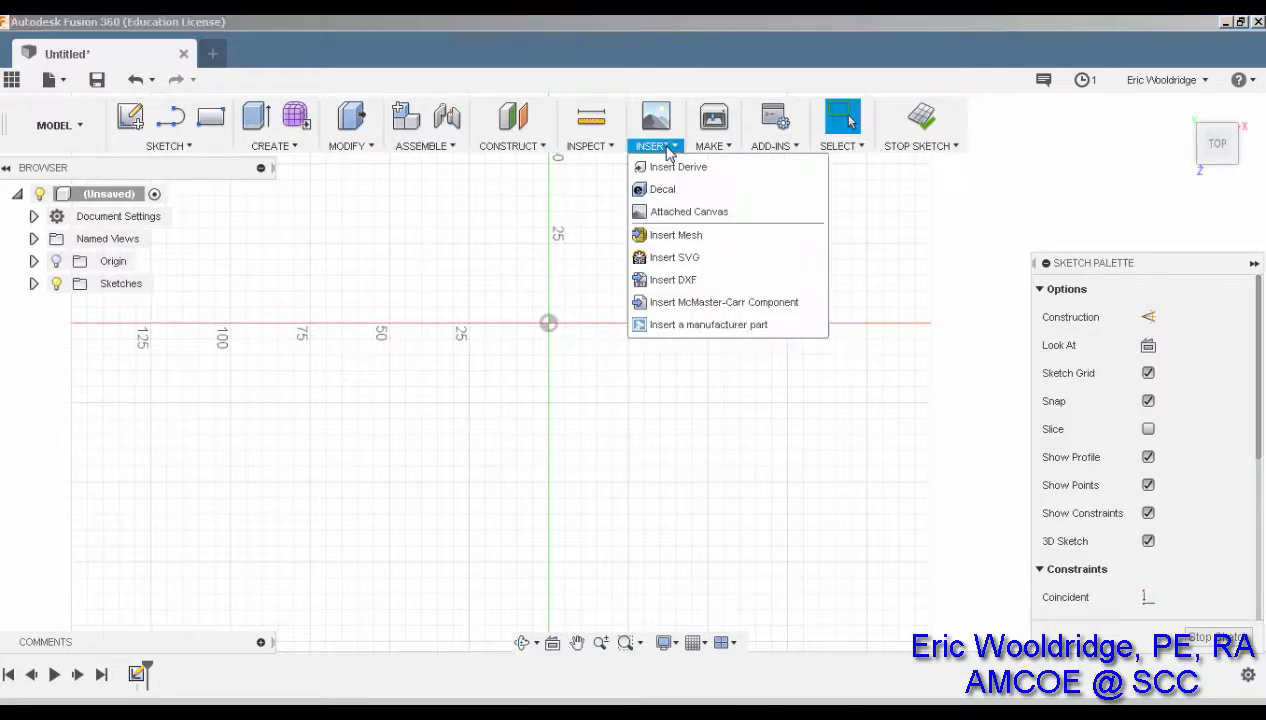
left_click(668, 212)
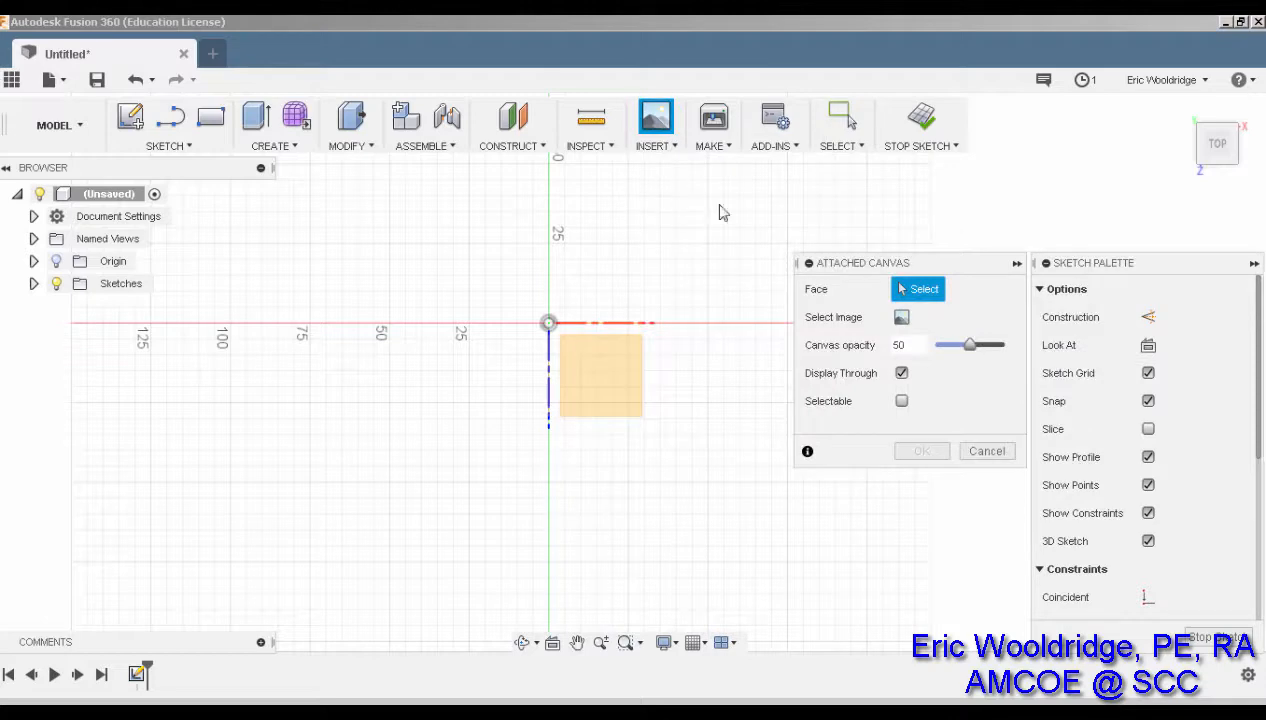
left_click(608, 385)
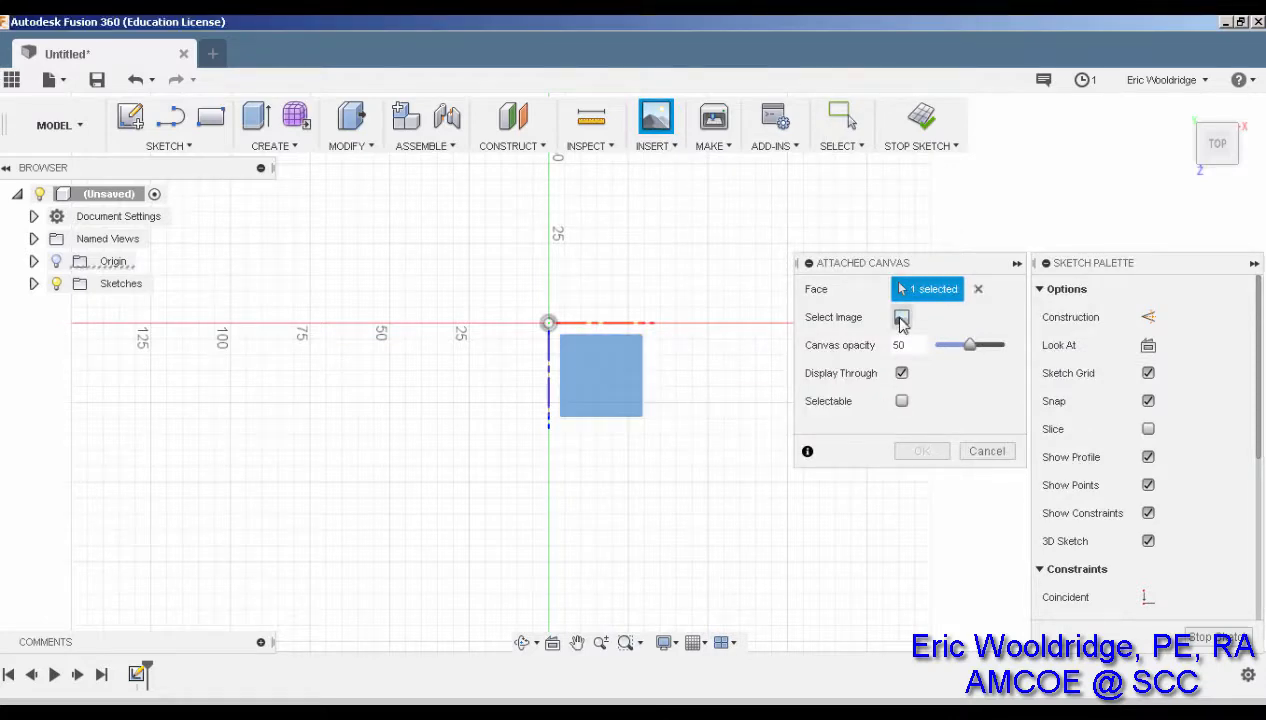
left_click(901, 318)
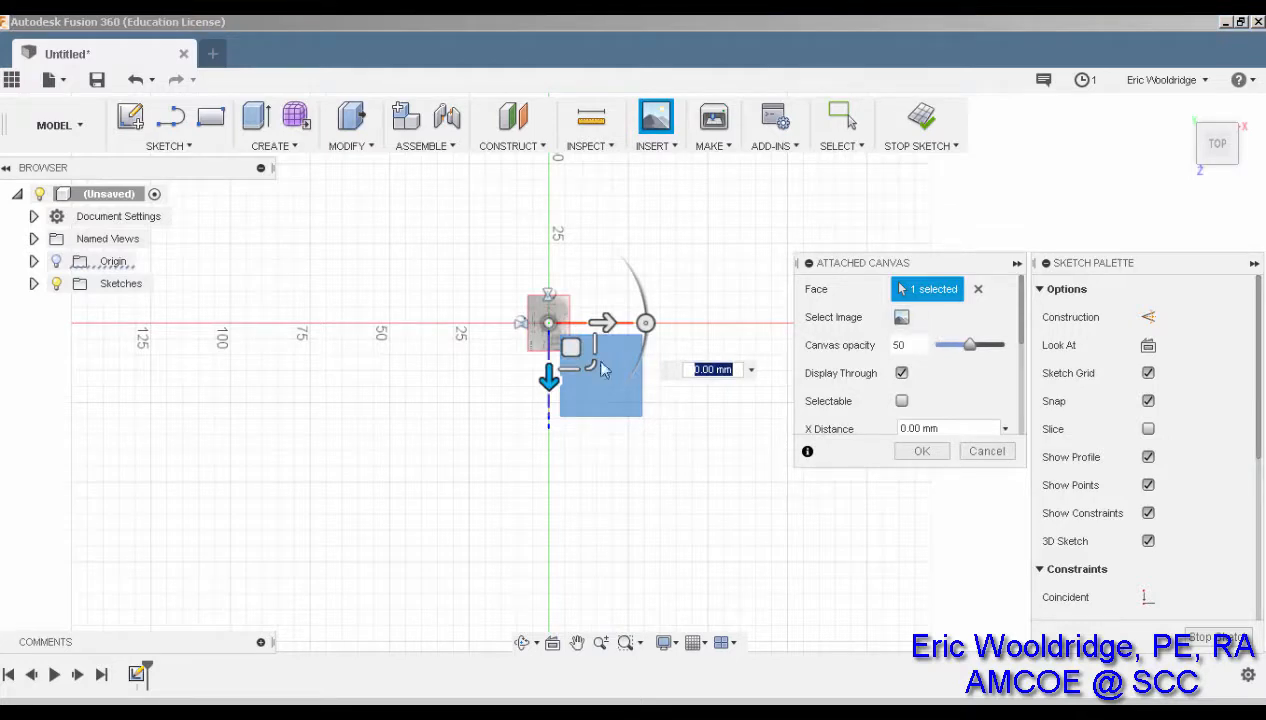
left_click_drag(645, 322, 549, 221)
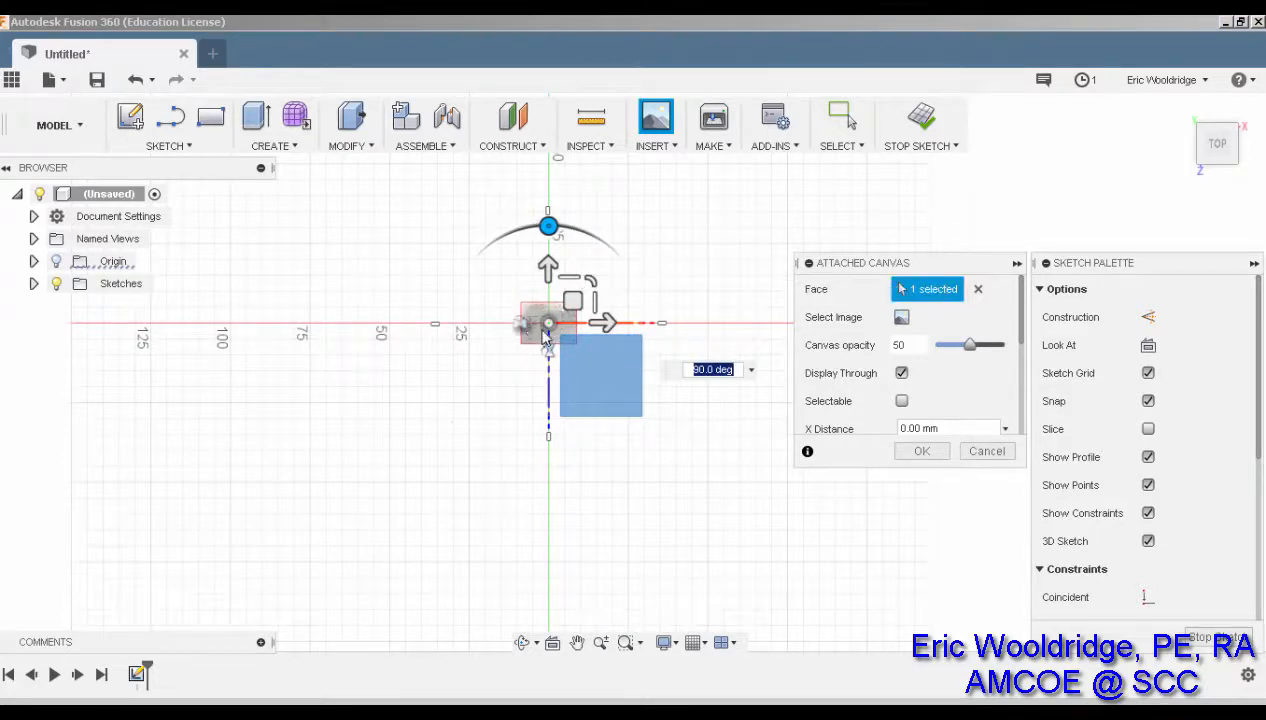
scroll(545, 330, "up", 5)
scroll(556, 332, "up", 8)
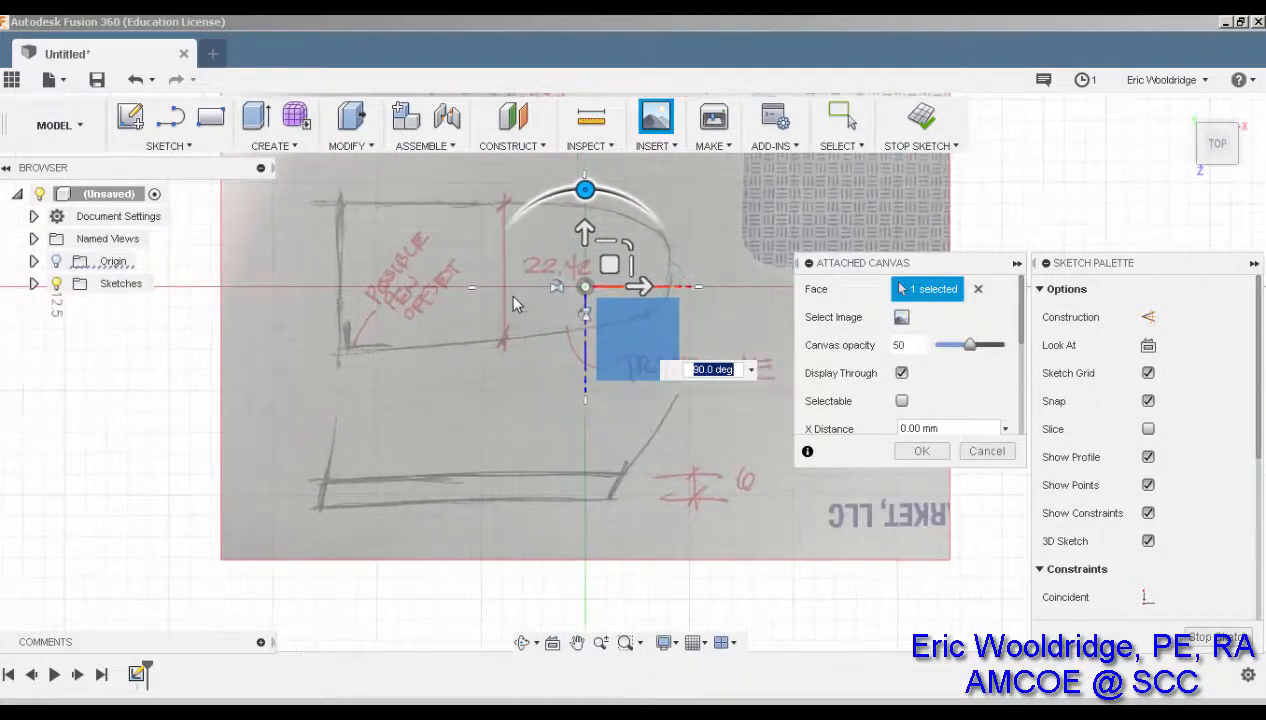
scroll(507, 300, "up", 4)
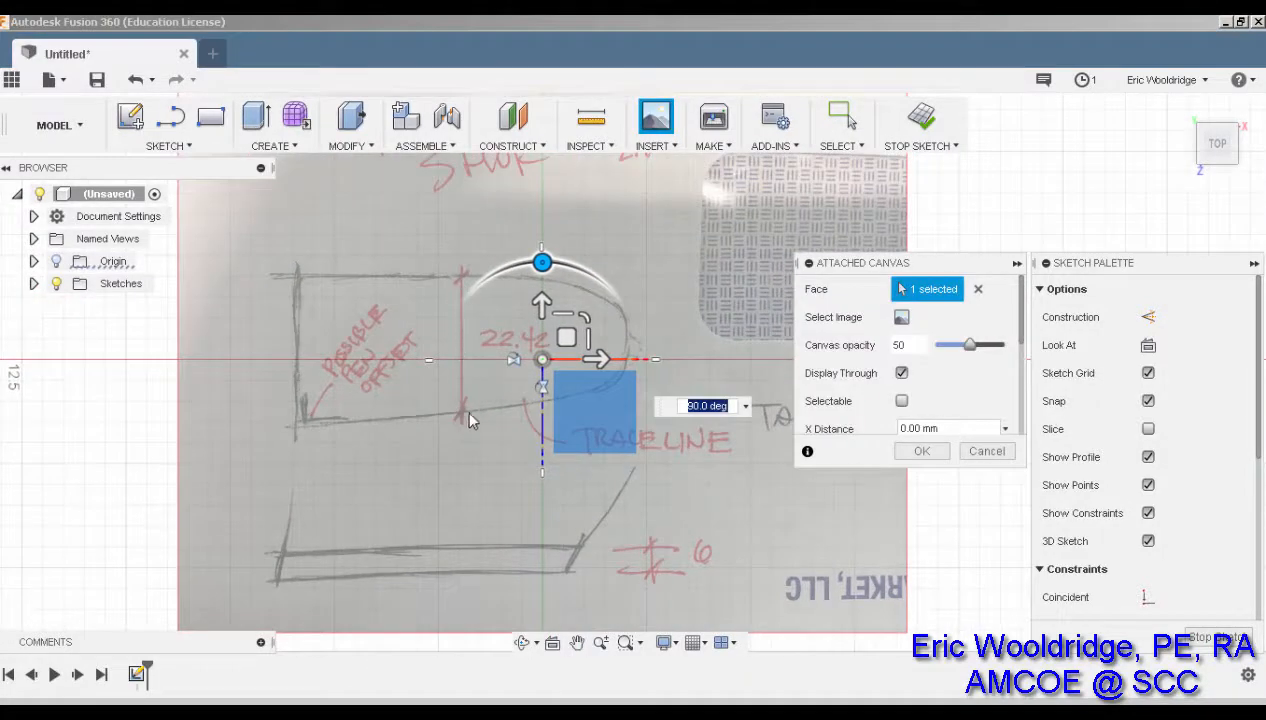
left_click_drag(968, 345, 995, 349)
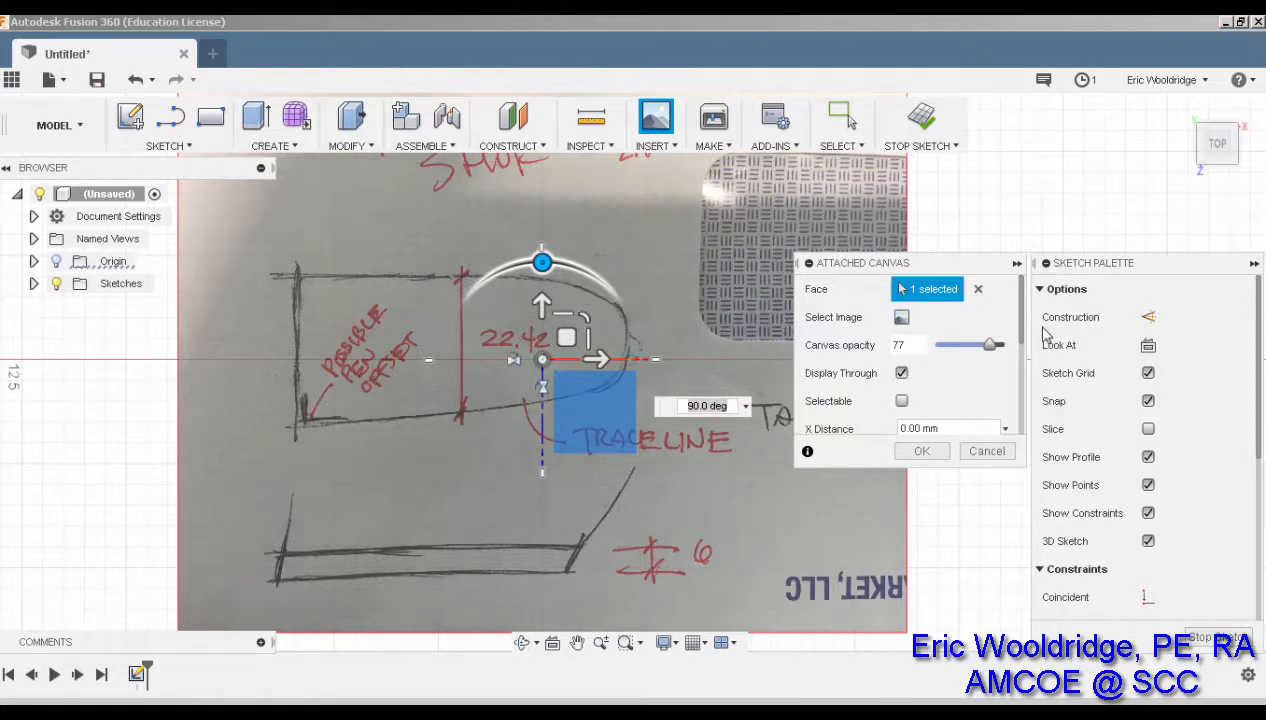
left_click_drag(1025, 342, 1029, 397)
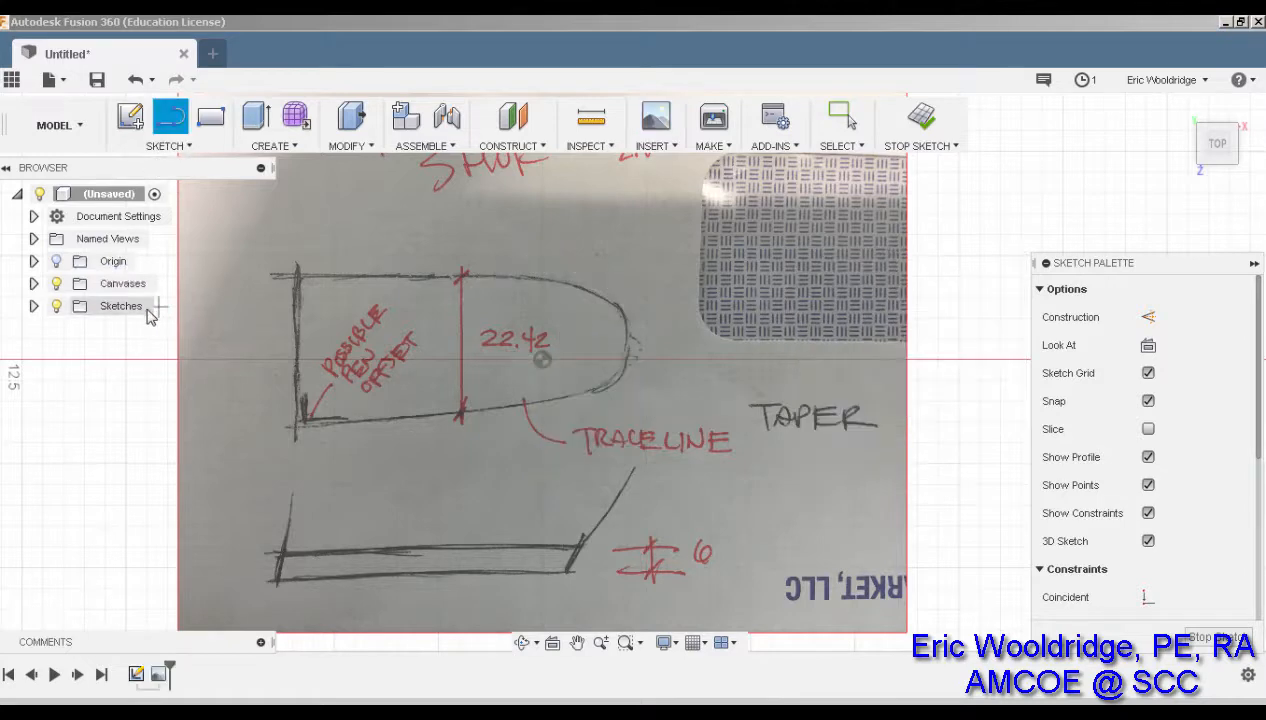
Draw a vertical 22.42 mm line to the left of the reference image
left_click(140, 335)
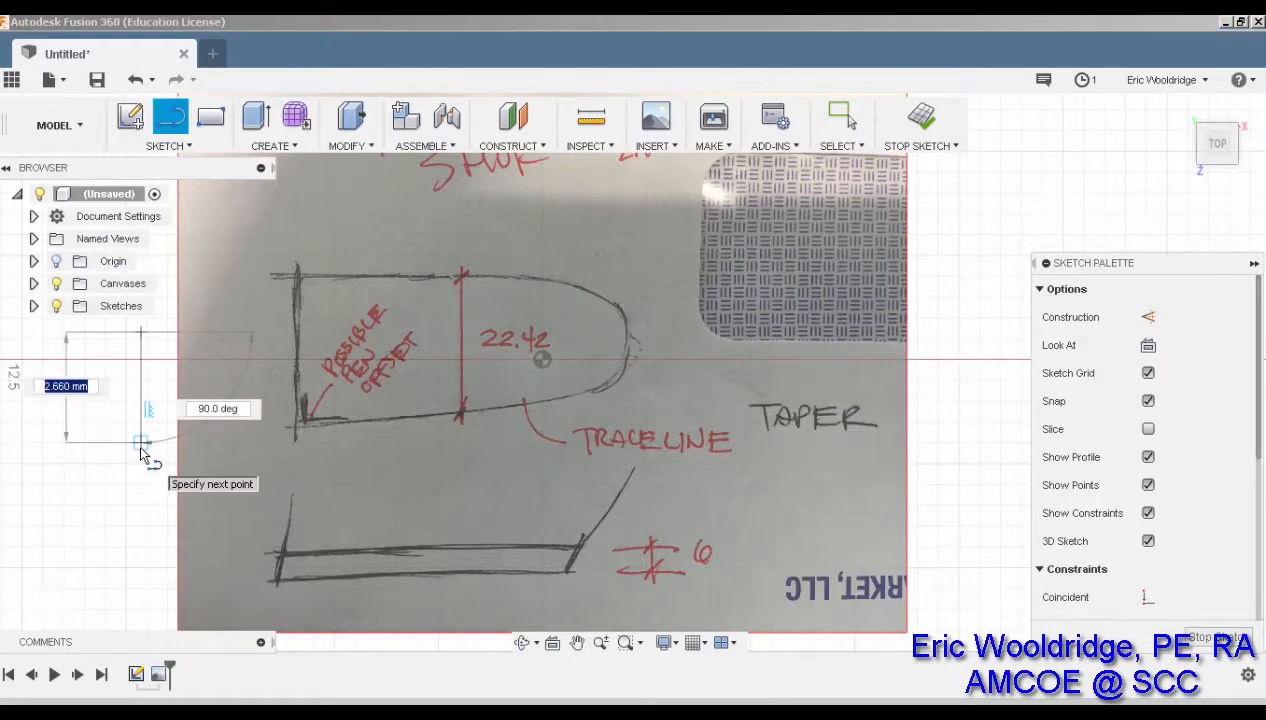
type("22.42")
key("Return")
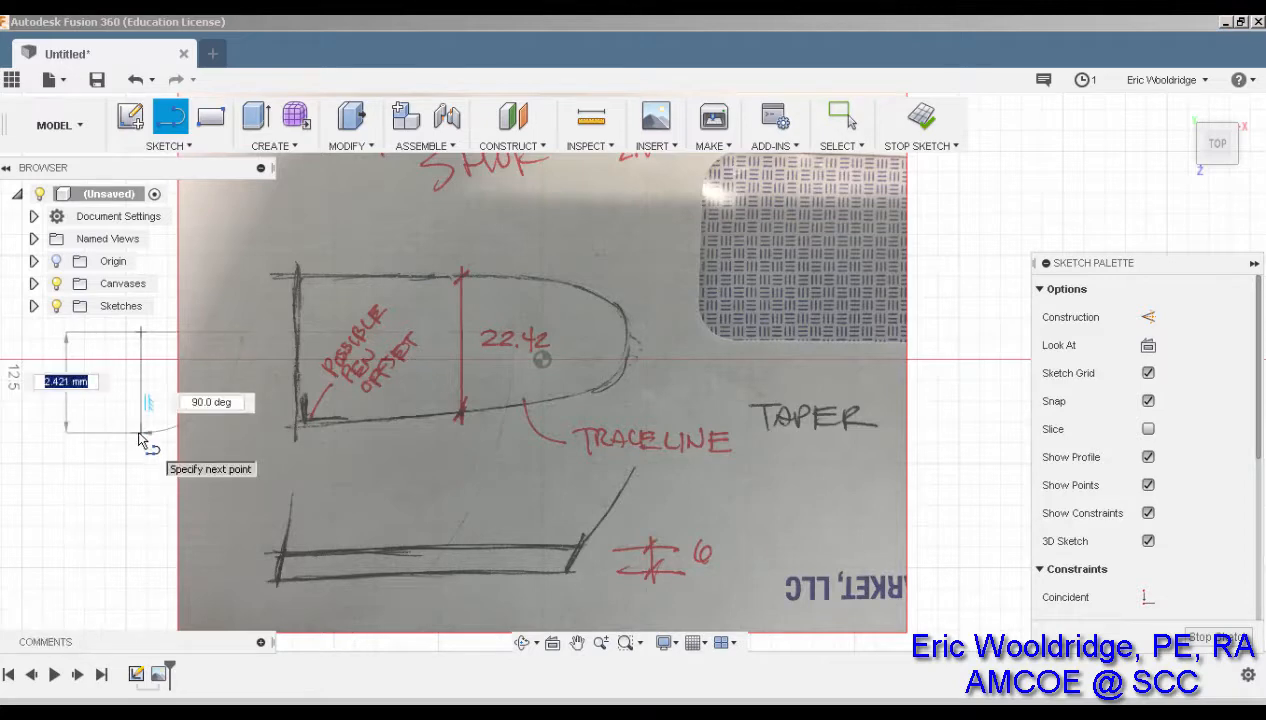
type("22")
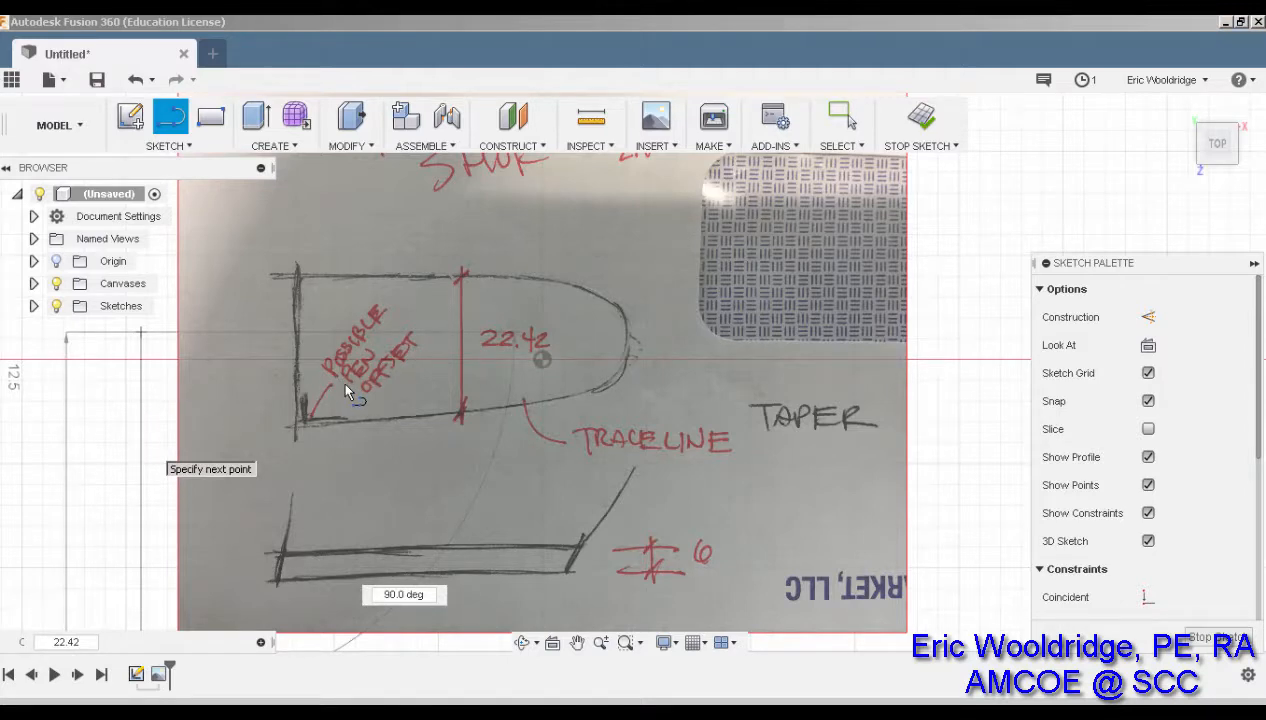
key("Return")
key("Escape")
scroll(380, 393, "up", 1)
scroll(380, 393, "down", 2)
scroll(380, 393, "down", 3)
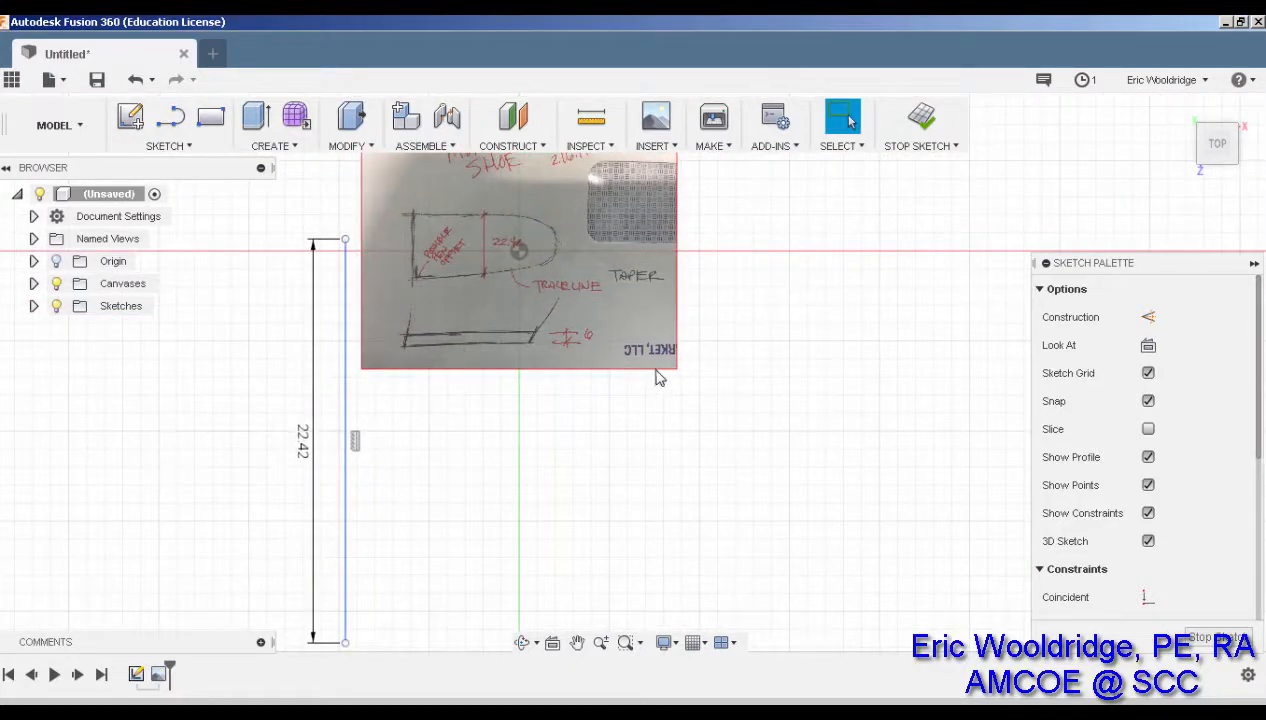
Reopen the canvas image's settings for editing through its timeline entry
scroll(665, 365, "up", 1)
scroll(660, 355, "down", 3)
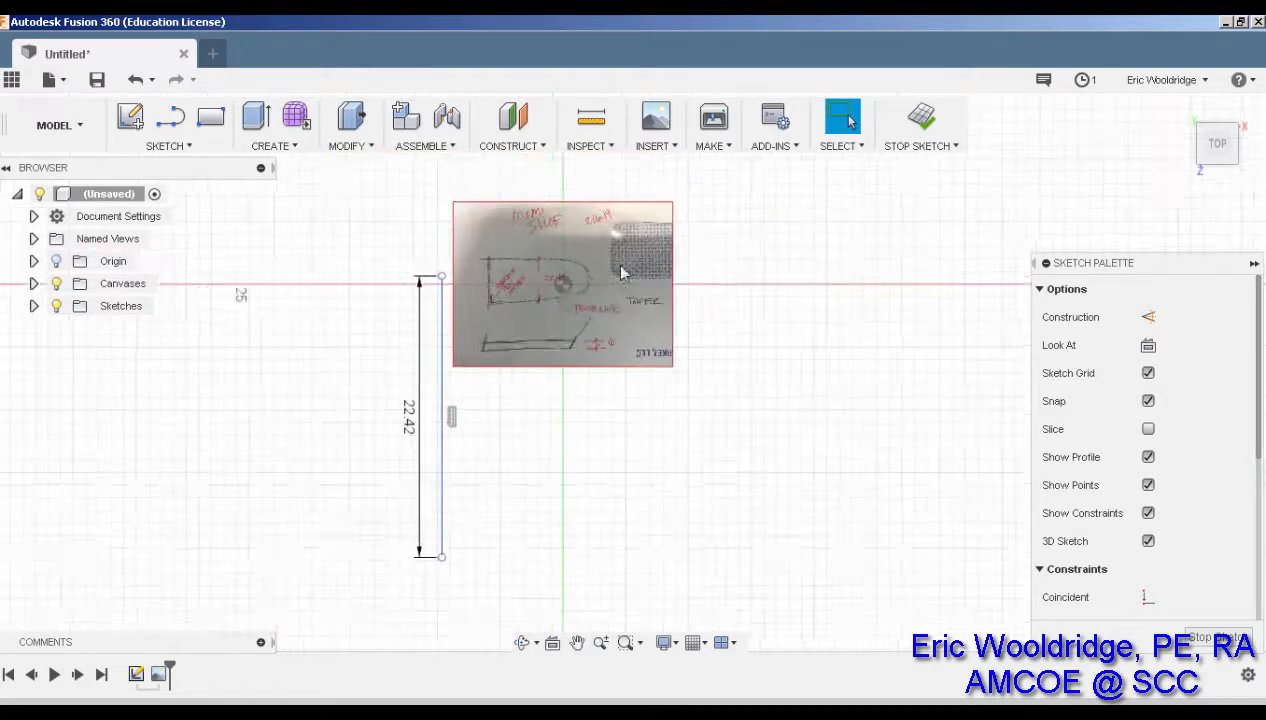
right_click(607, 227)
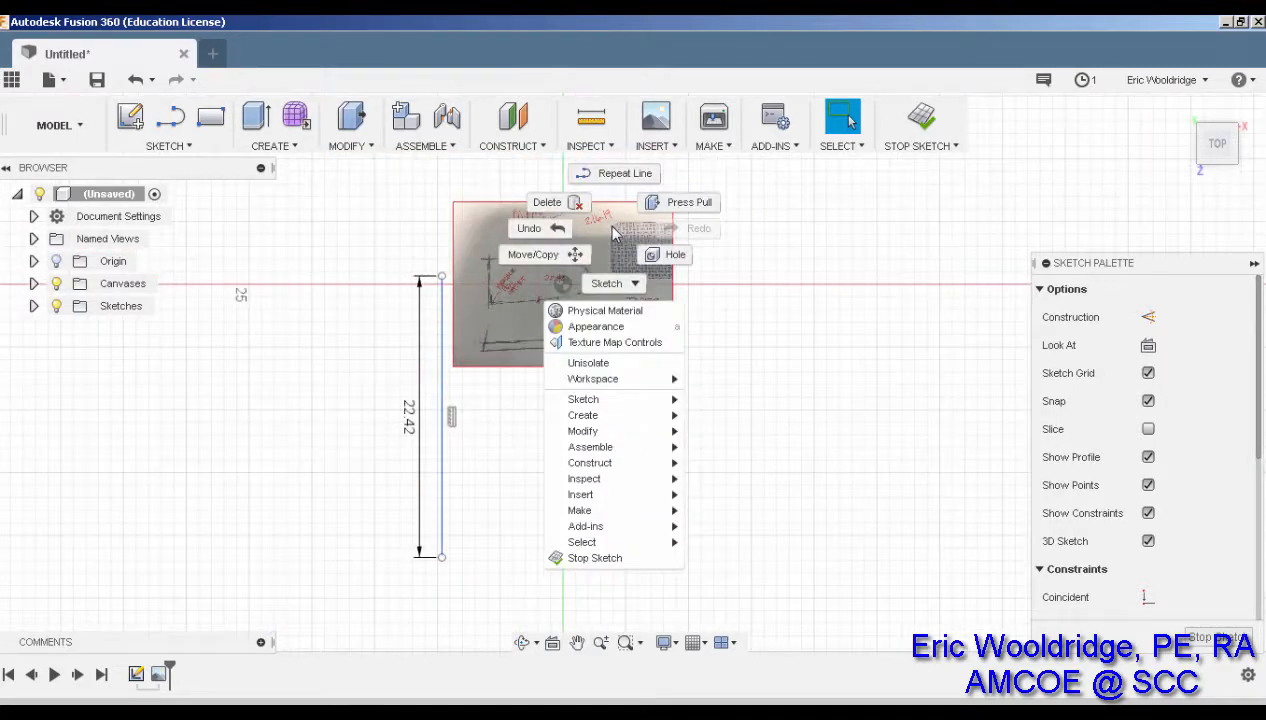
left_click(614, 232)
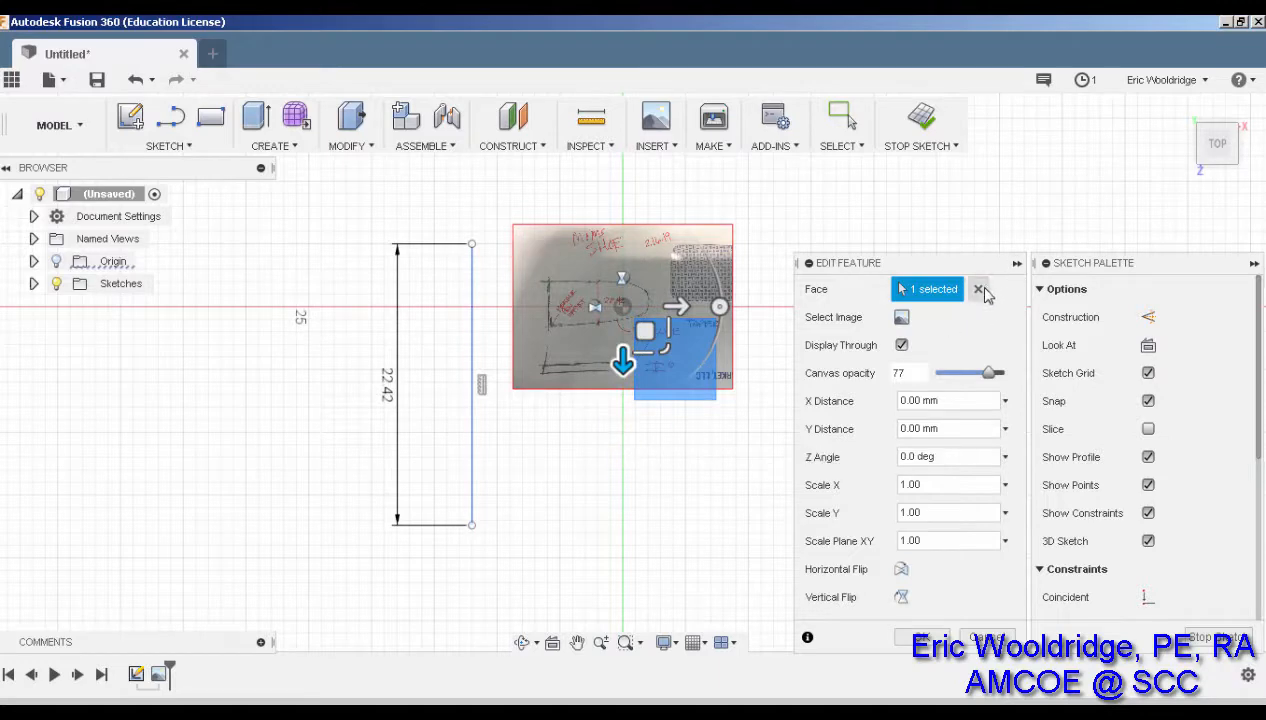
left_click(980, 638)
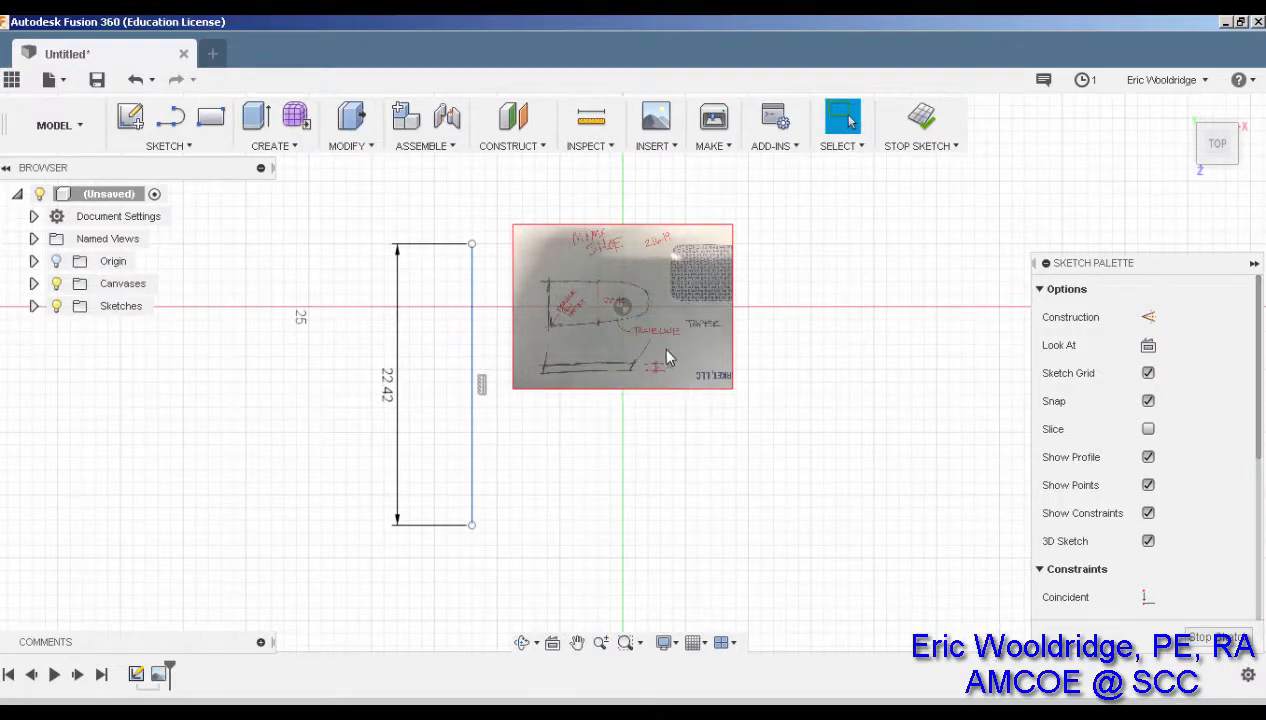
right_click(163, 678)
left_click(196, 599)
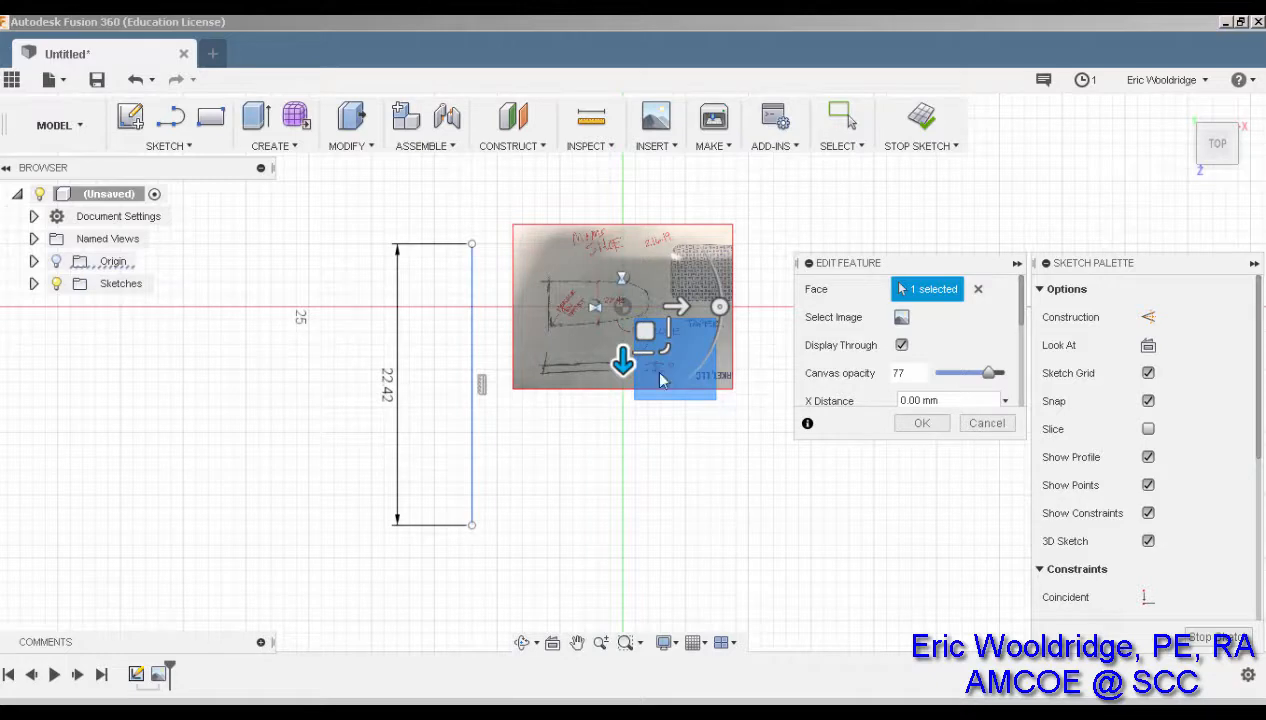
Enlarge the canvas image about twice and shift it toward the 22.42 line
left_click_drag(667, 352, 805, 517)
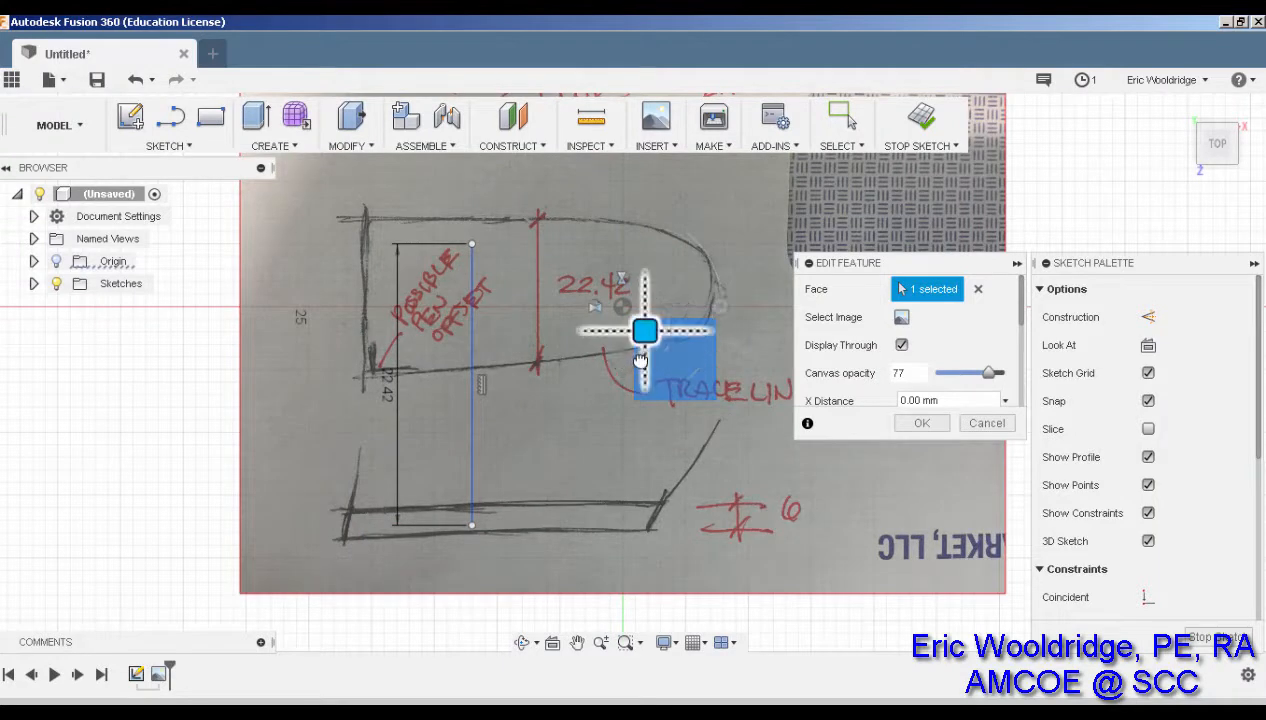
mouse_move(617, 331)
left_mouse_down()
mouse_move(609, 362)
mouse_move(590, 374)
mouse_move(577, 363)
mouse_move(627, 406)
left_mouse_up()
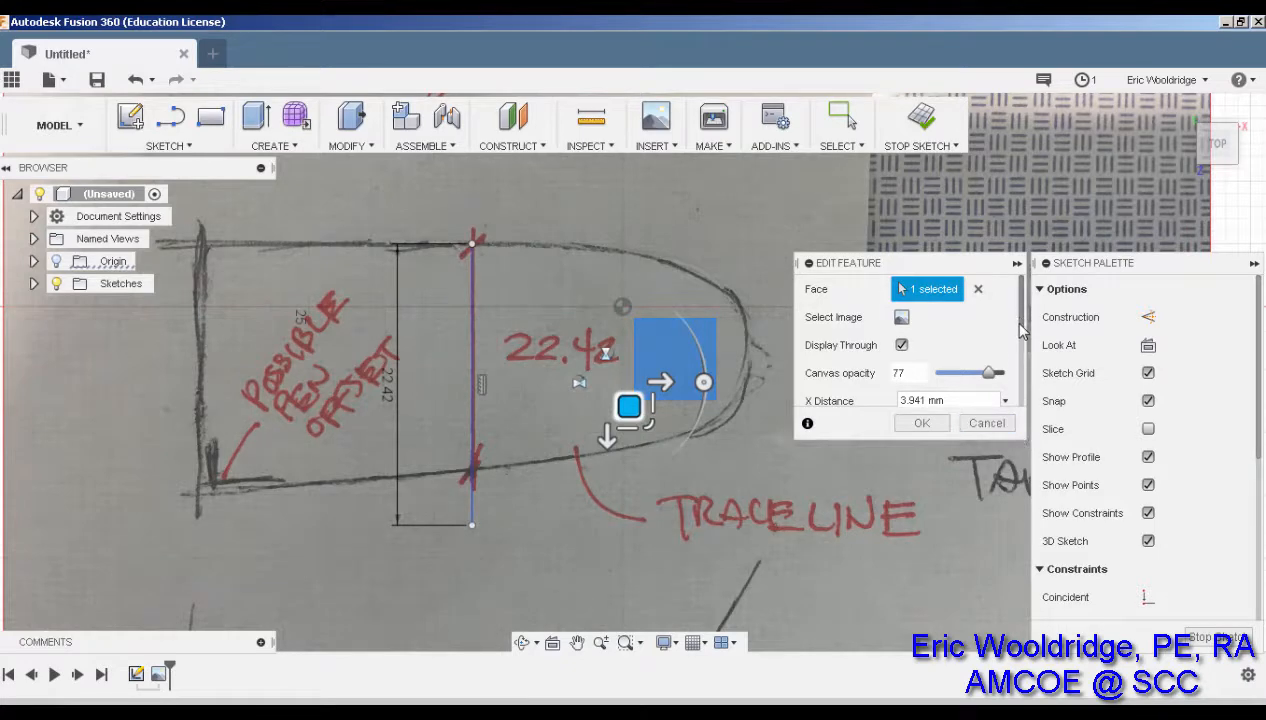
scroll(1020, 326, "down", 2)
scroll(1022, 360, "down", 3)
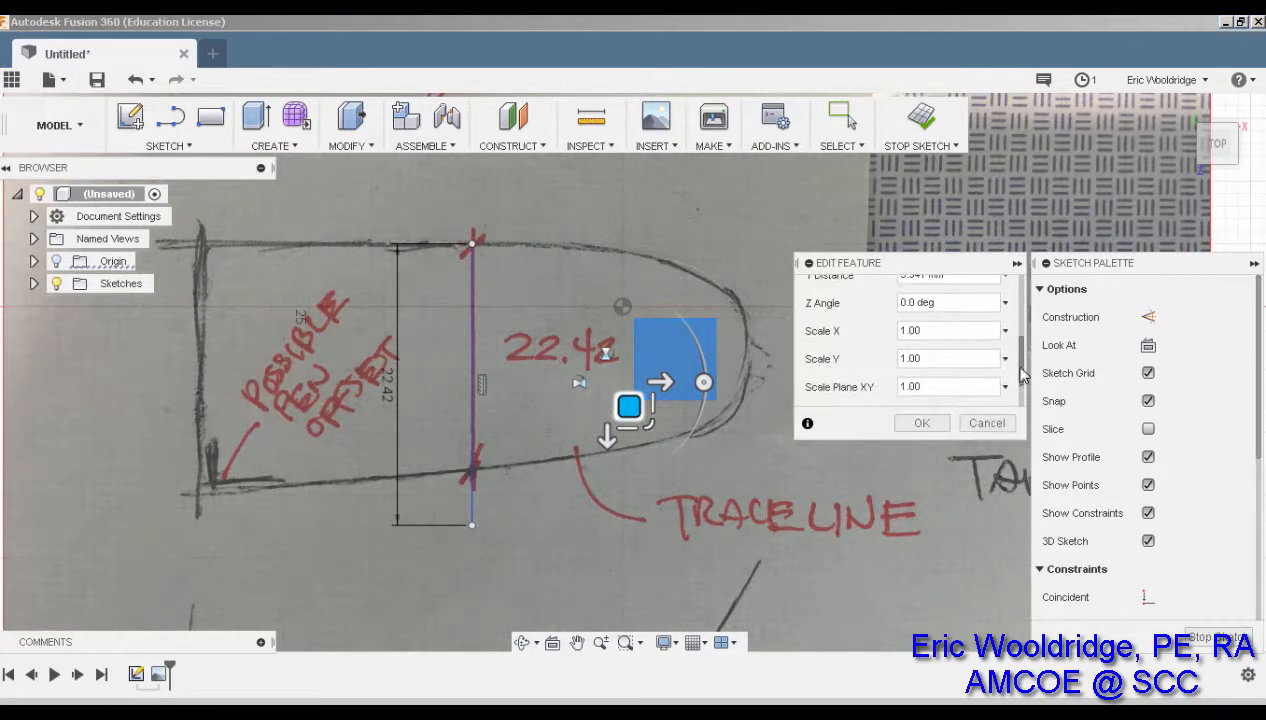
scroll(1022, 380, "up", 4)
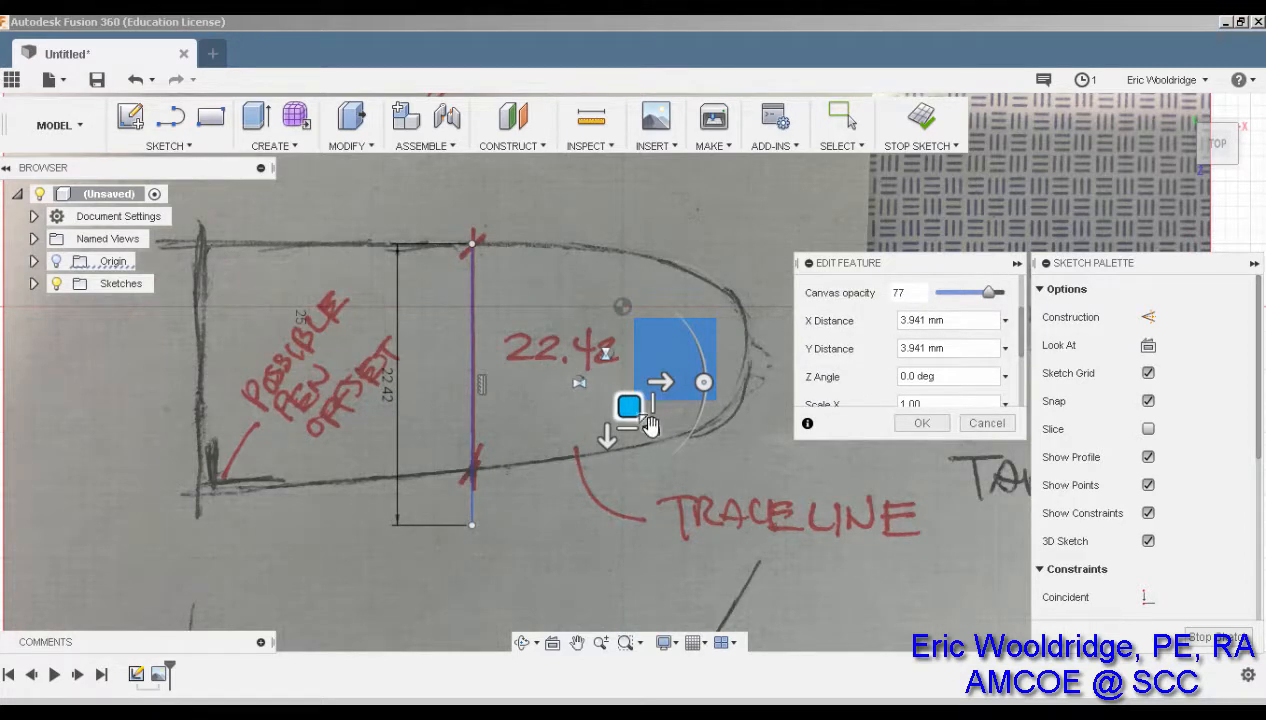
Fine-tune the image's scale and position so its red marks meet the line, and confirm
left_click_drag(647, 422, 657, 439)
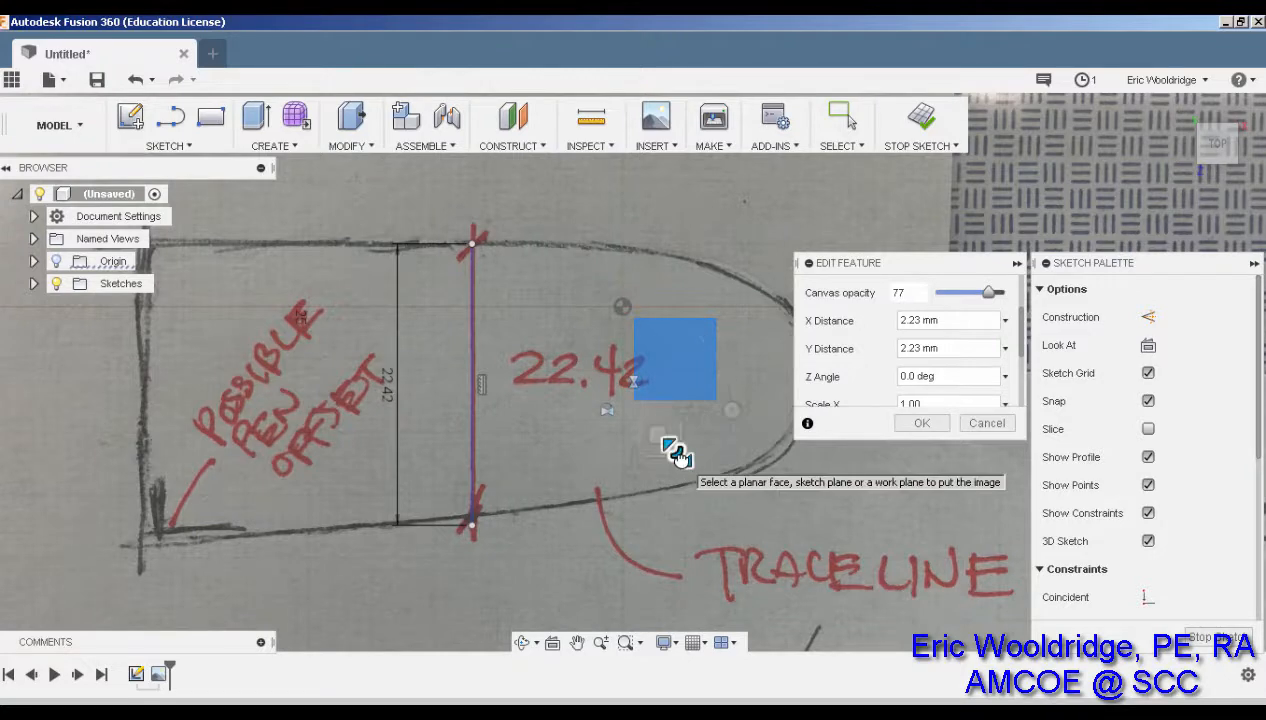
left_click(677, 455)
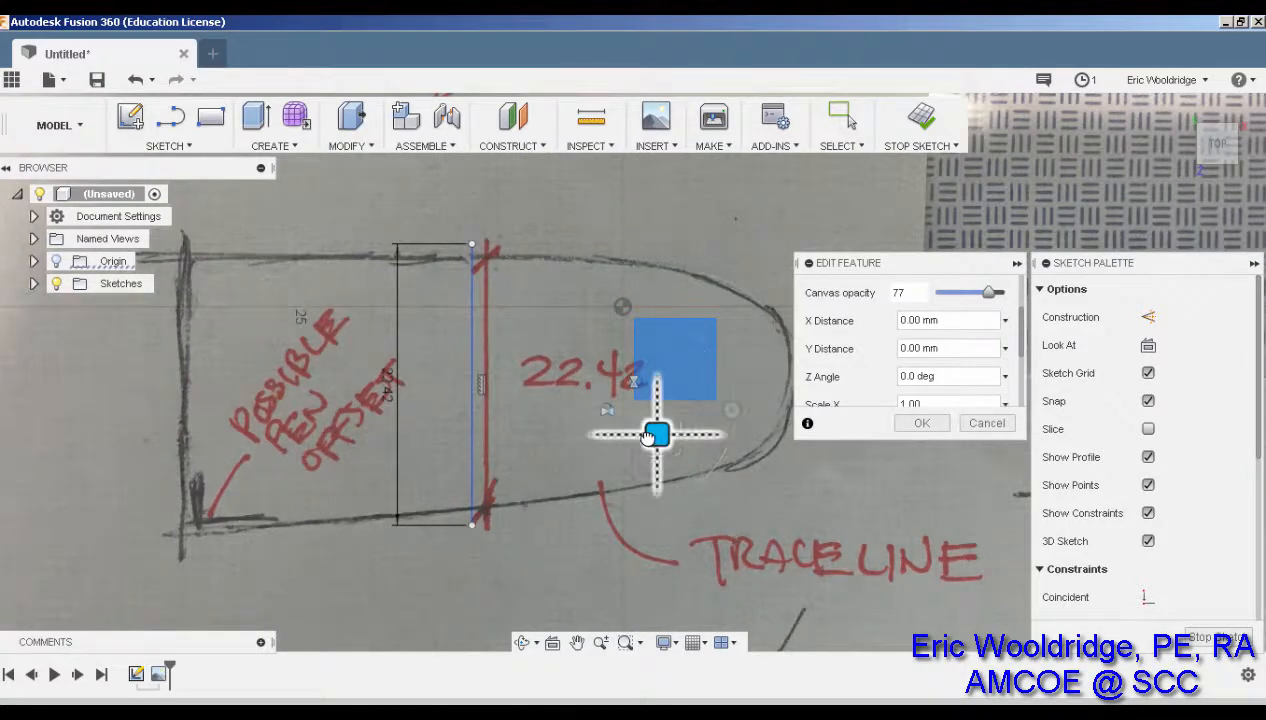
left_click_drag(656, 432, 645, 424)
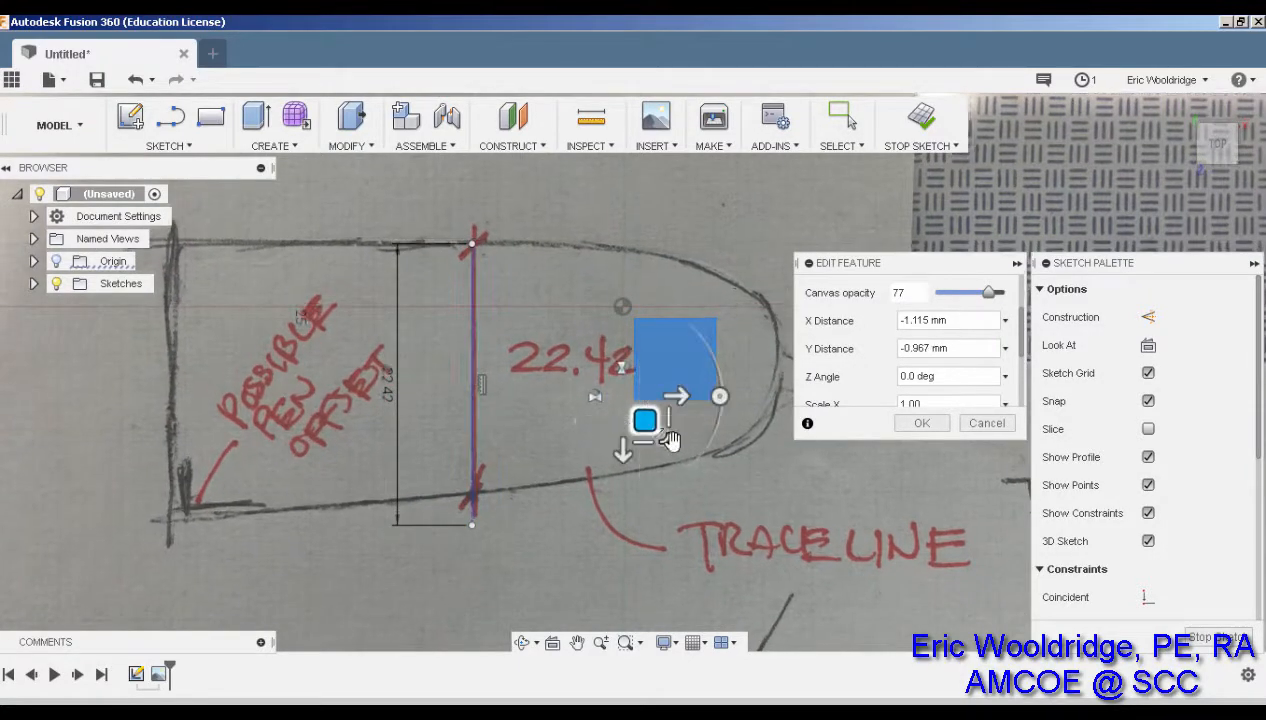
scroll(587, 448, "up", 4)
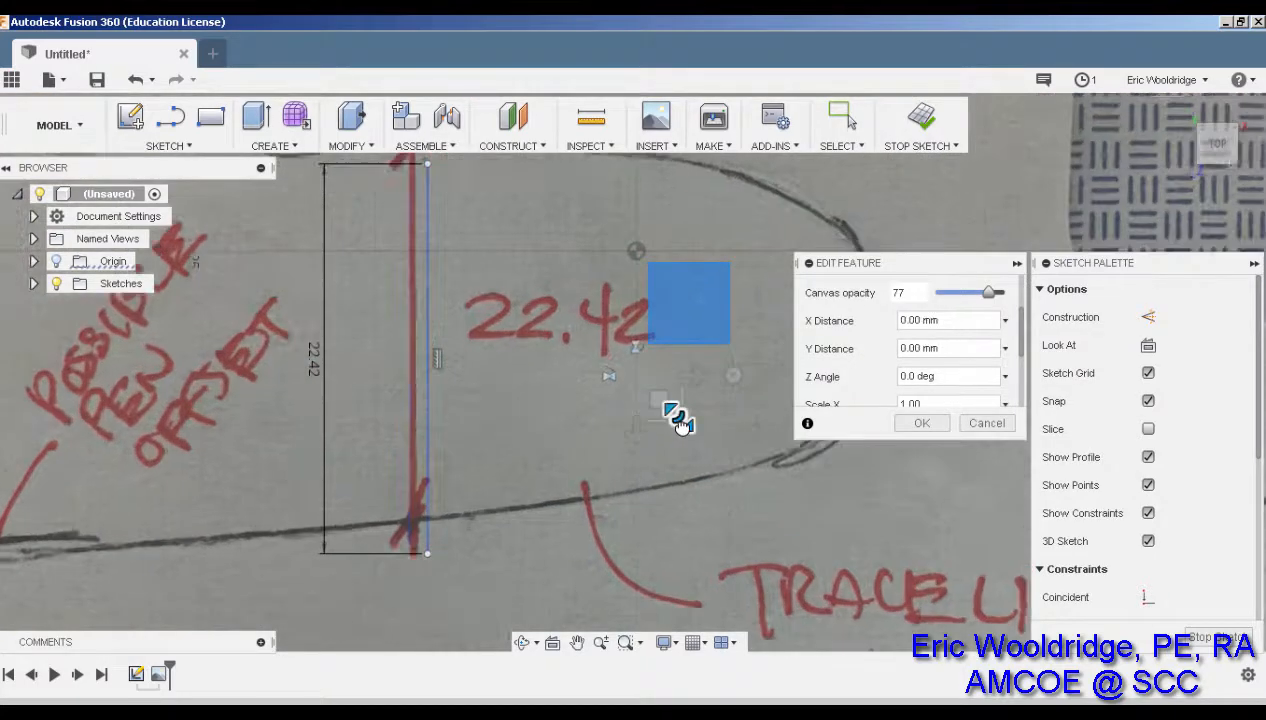
mouse_move(678, 418)
left_mouse_down()
mouse_move(667, 419)
mouse_move(679, 426)
left_mouse_up()
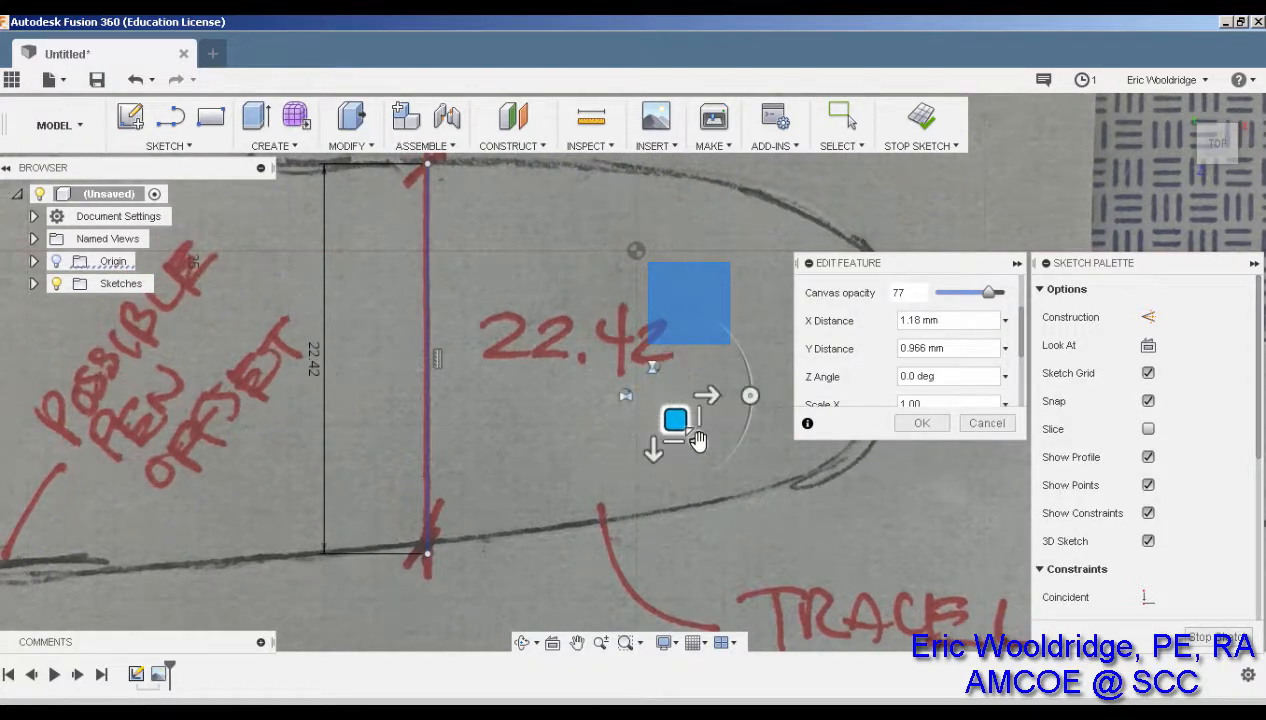
mouse_move(694, 438)
left_mouse_down()
mouse_move(659, 411)
mouse_move(679, 428)
left_mouse_up()
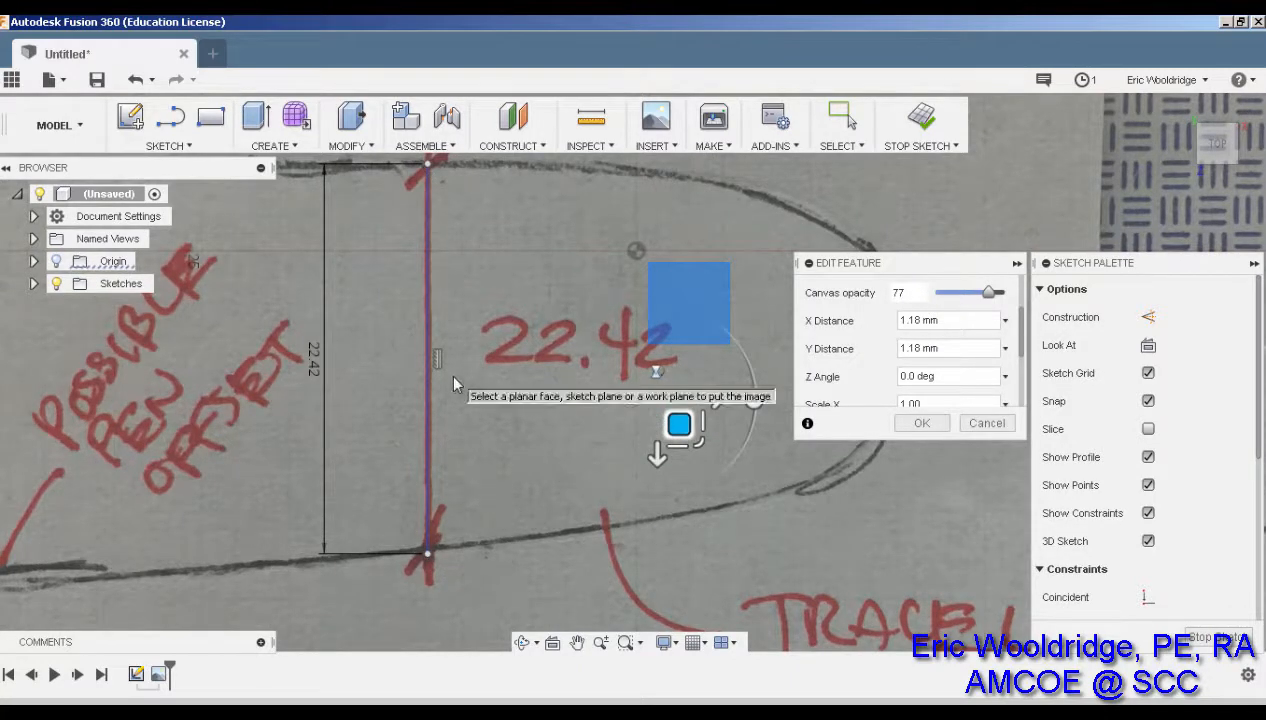
mouse_move(1020, 346)
left_mouse_down()
mouse_move(1017, 406)
mouse_move(1025, 334)
left_mouse_up()
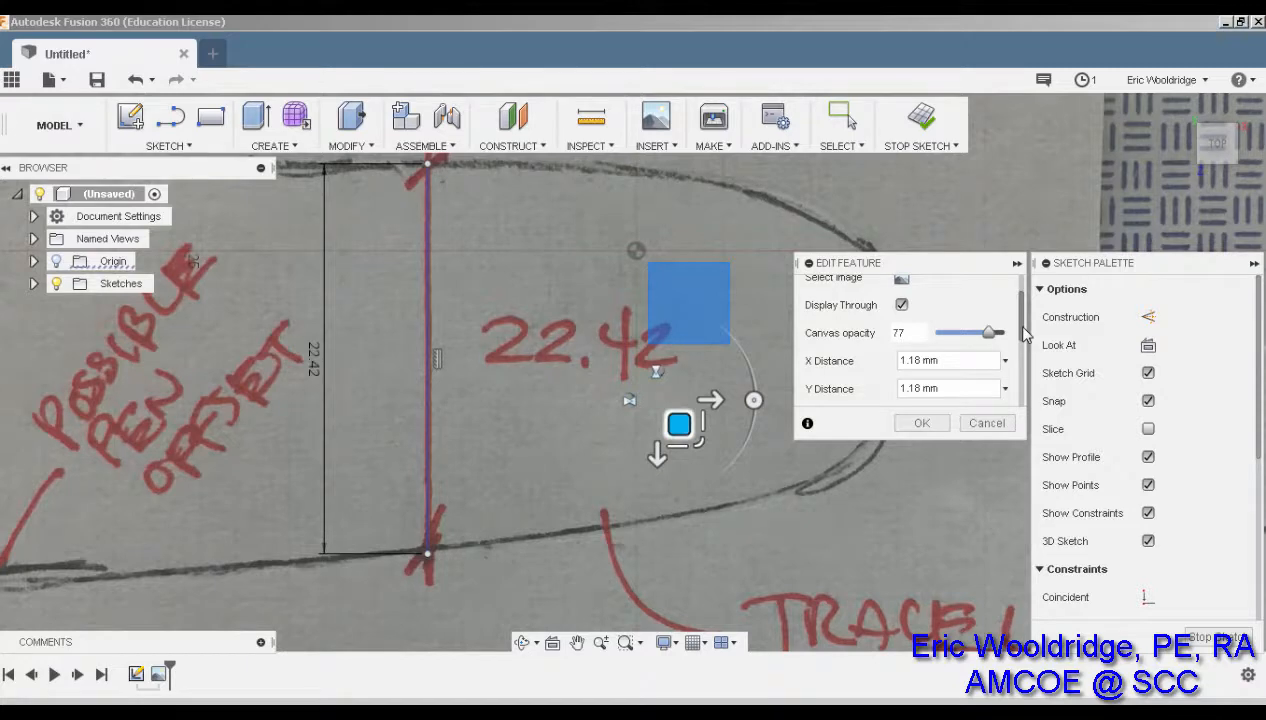
left_click(921, 423)
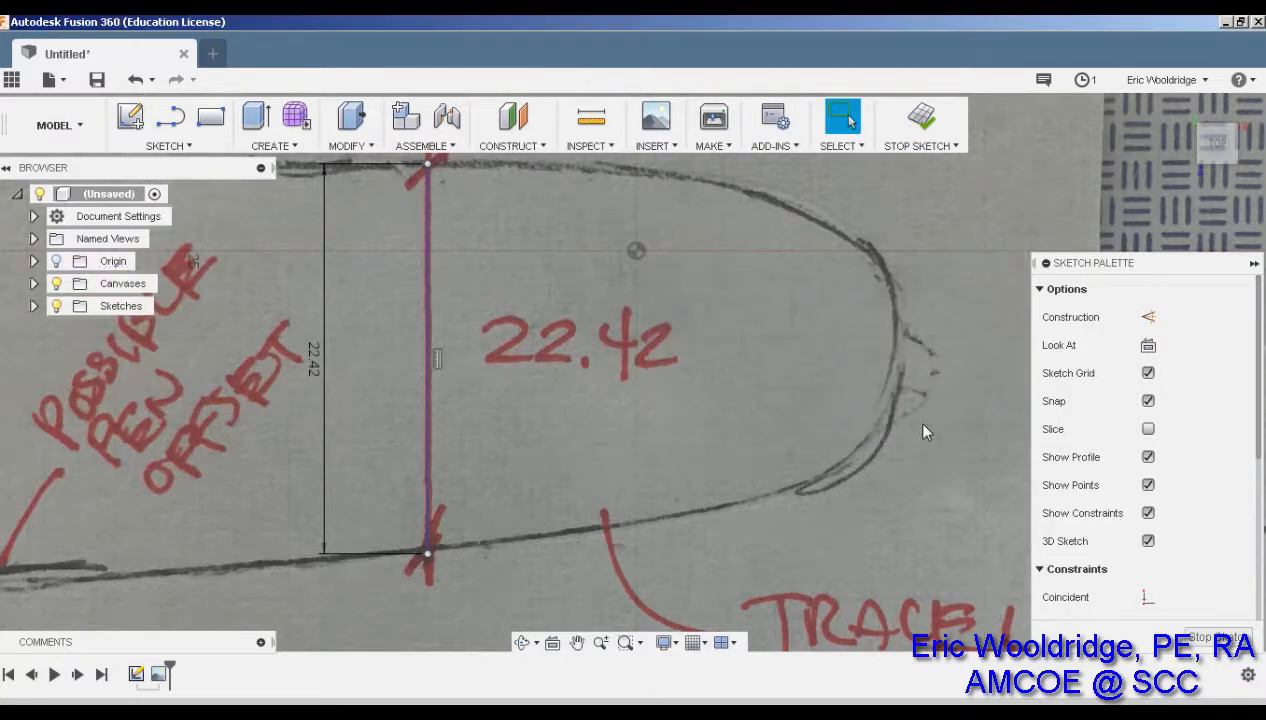
Zoom in on the sole outline and activate the Line tool
scroll(928, 427, "up", 1)
scroll(928, 427, "down", 5)
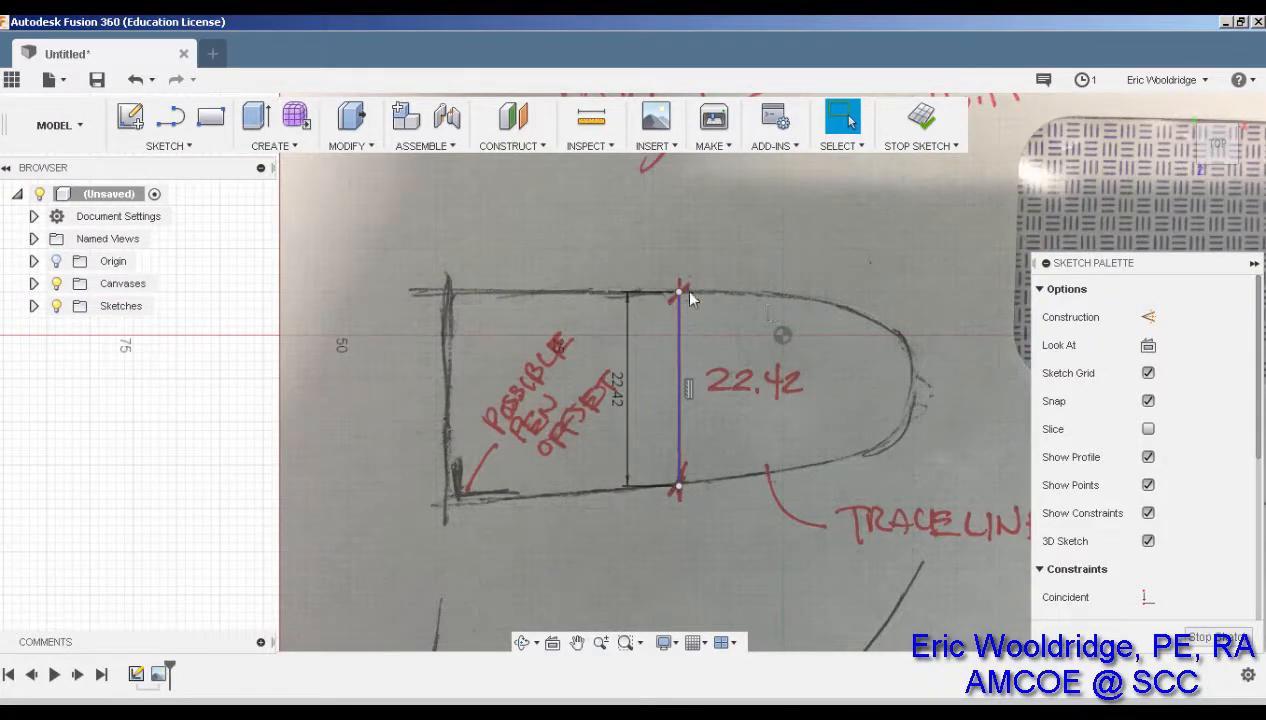
scroll(820, 336, "up", 1)
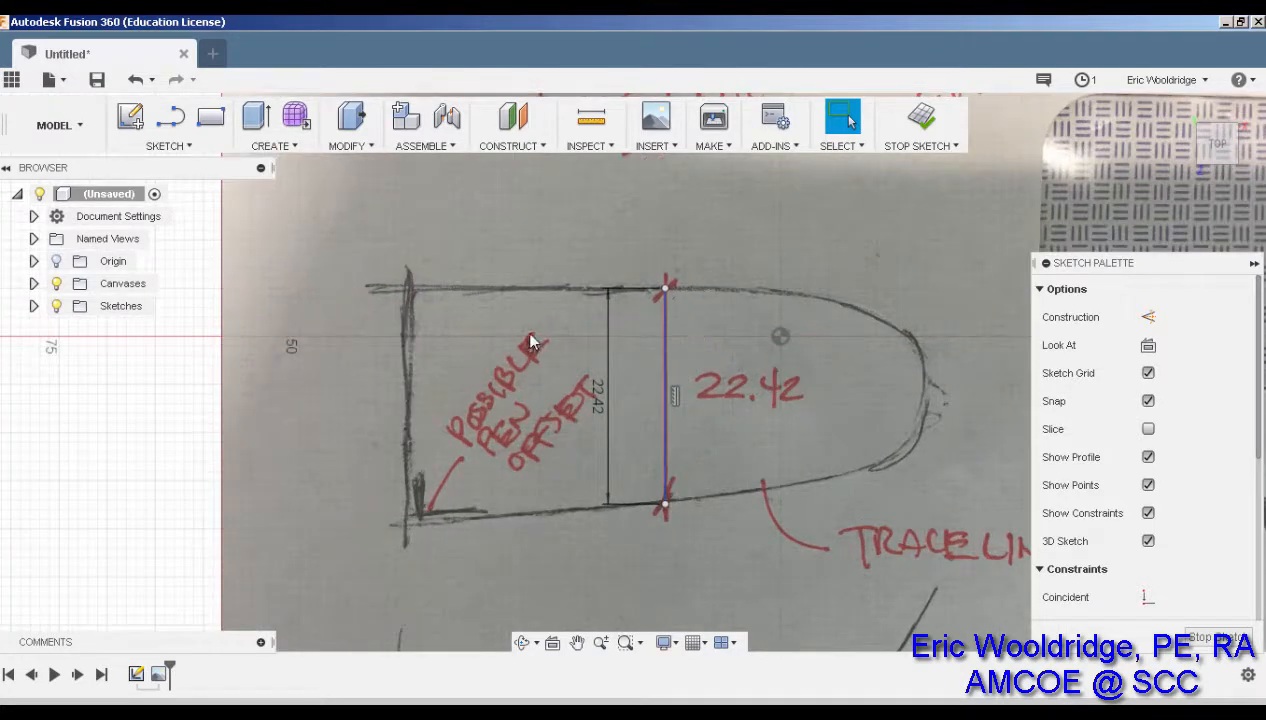
scroll(555, 312, "up", 2)
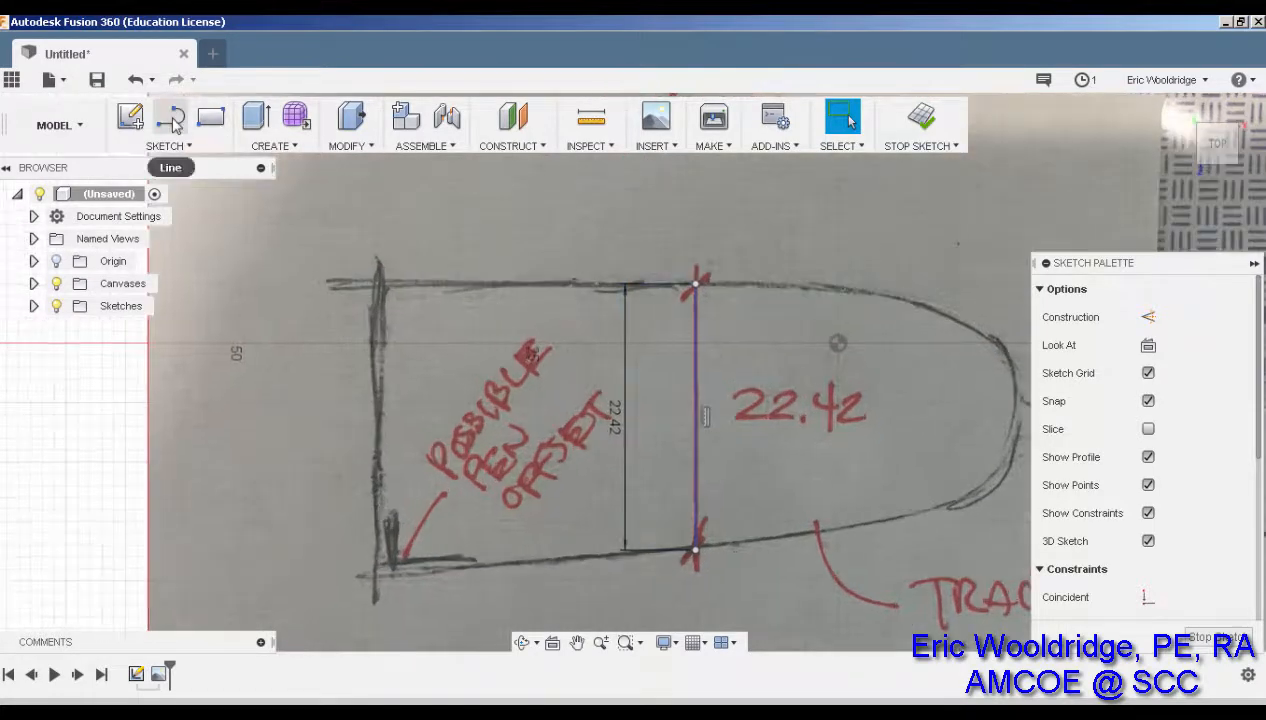
left_click(170, 116)
Trace a line down the outline's left edge to the bottom-left corner
scroll(372, 292, "down", 2)
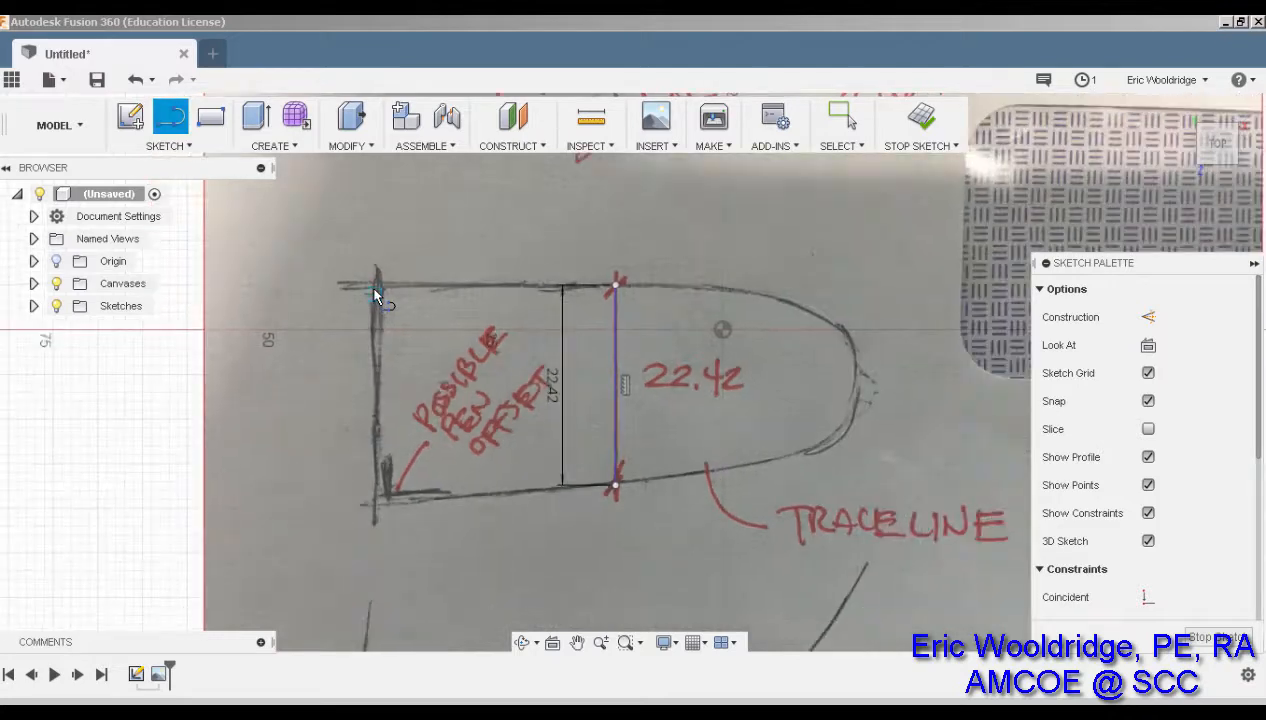
scroll(373, 290, "up", 2)
scroll(374, 292, "up", 3)
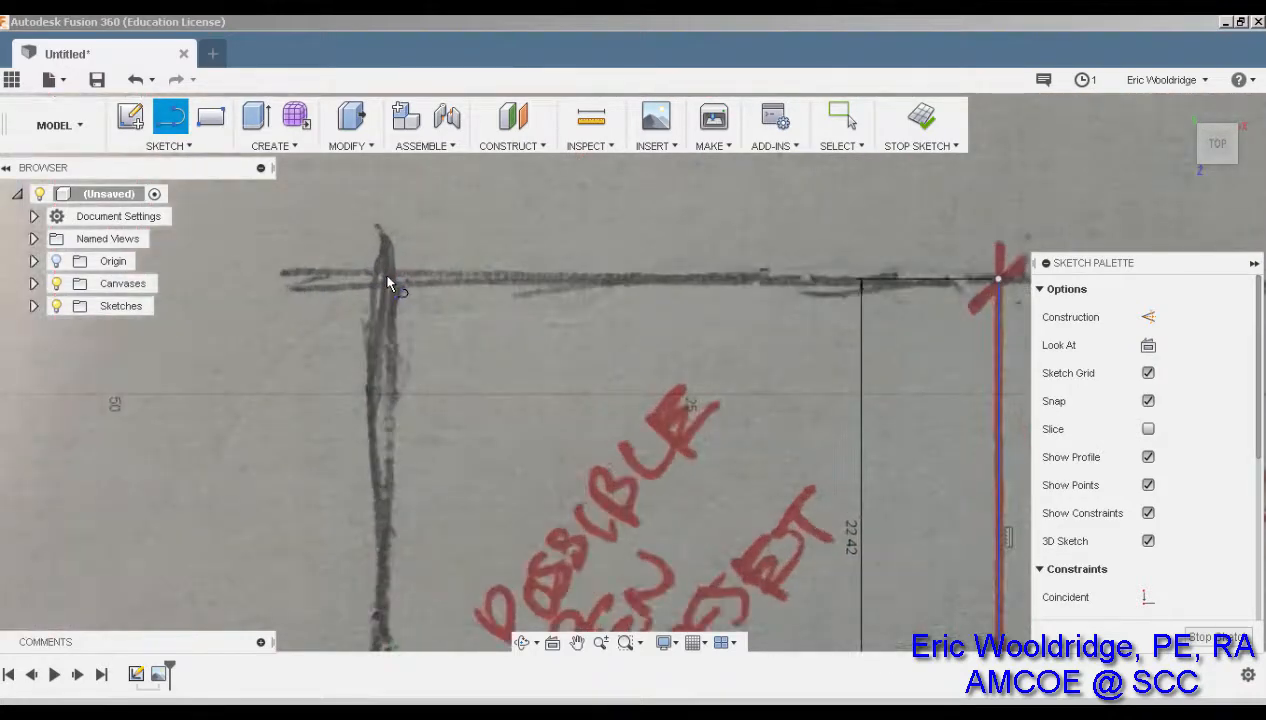
left_click(389, 277)
middle_click_drag(398, 419, 411, 202)
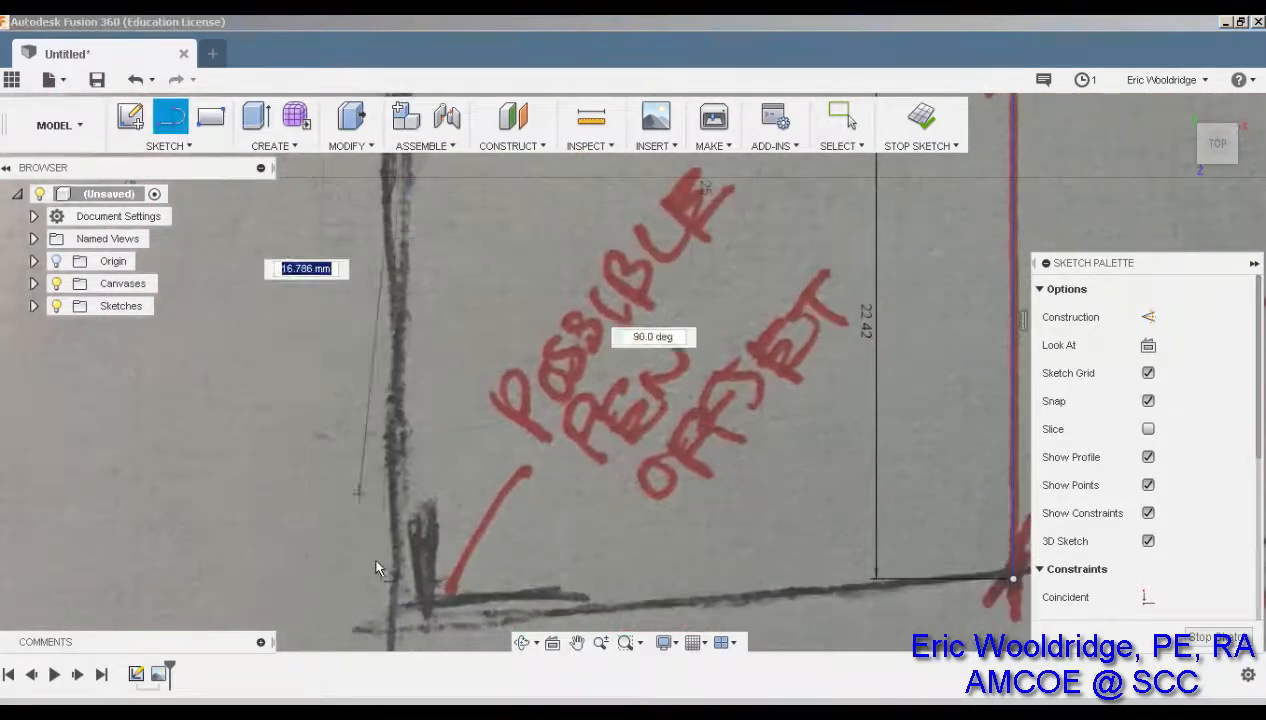
left_click(391, 628)
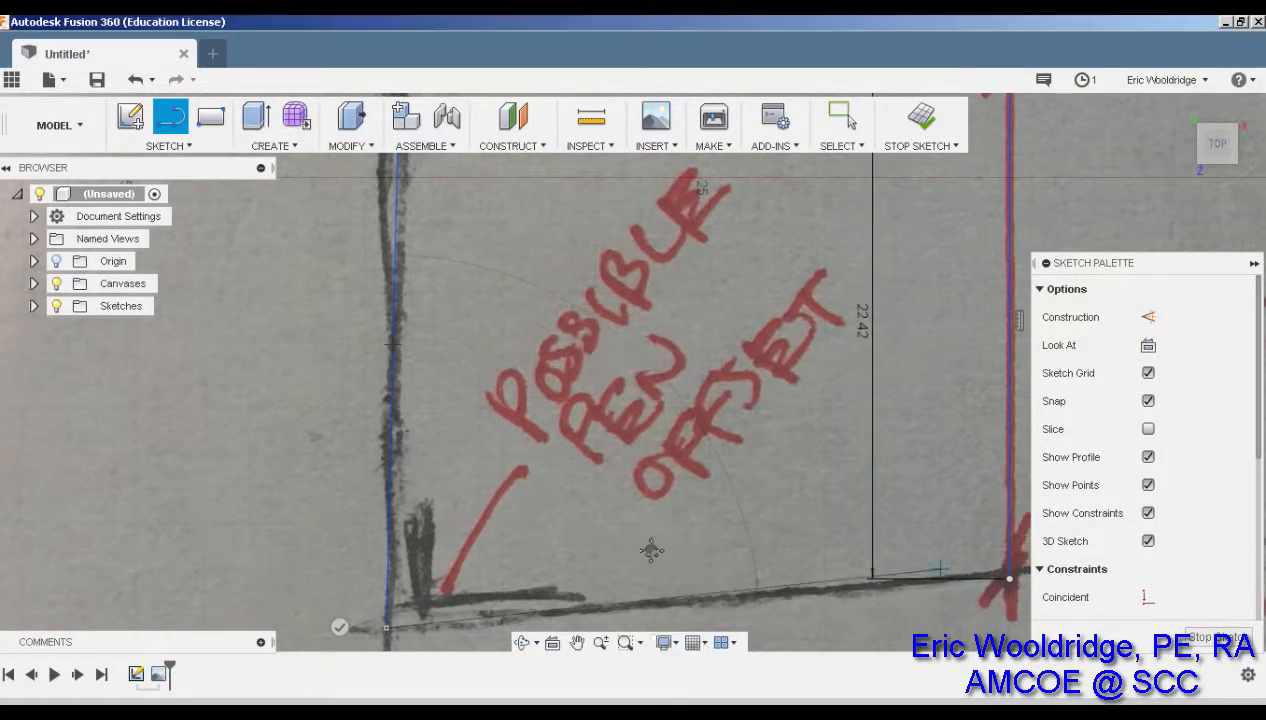
Continue the trace along the bottom pencil edge past the red cross
middle_click_drag(1007, 575, 655, 543)
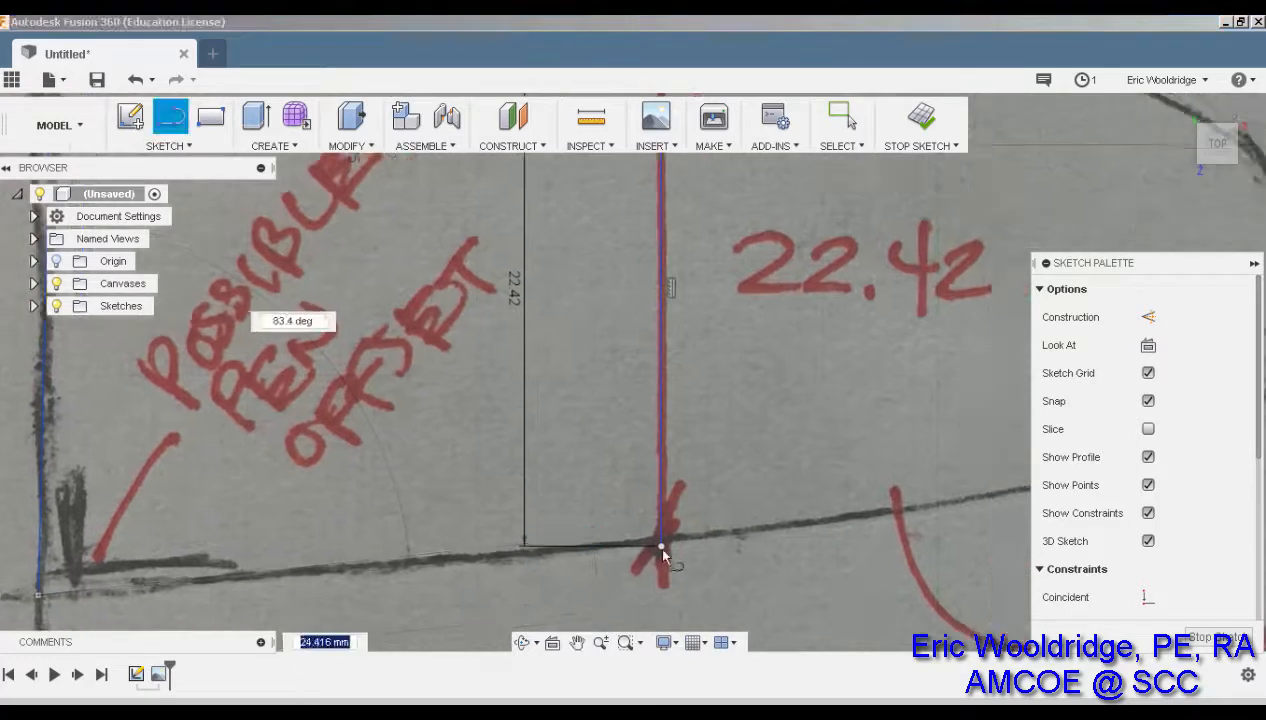
left_click(785, 529)
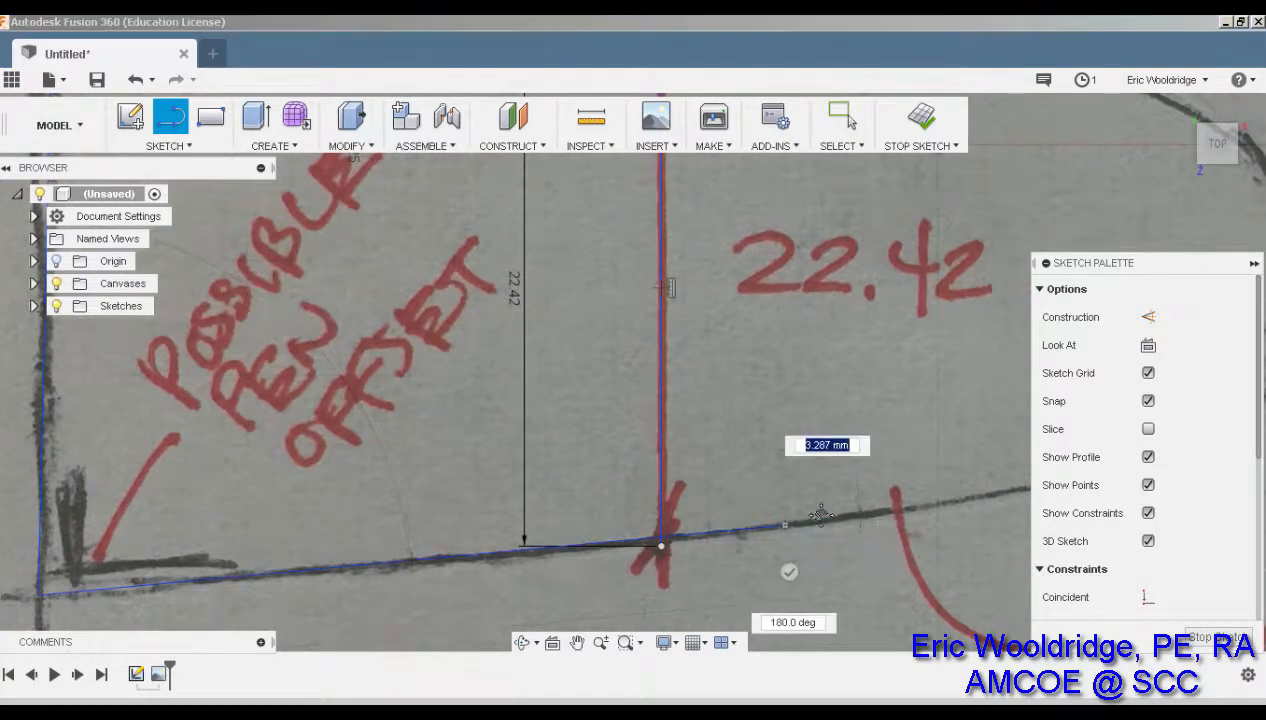
middle_click_drag(785, 529, 365, 564)
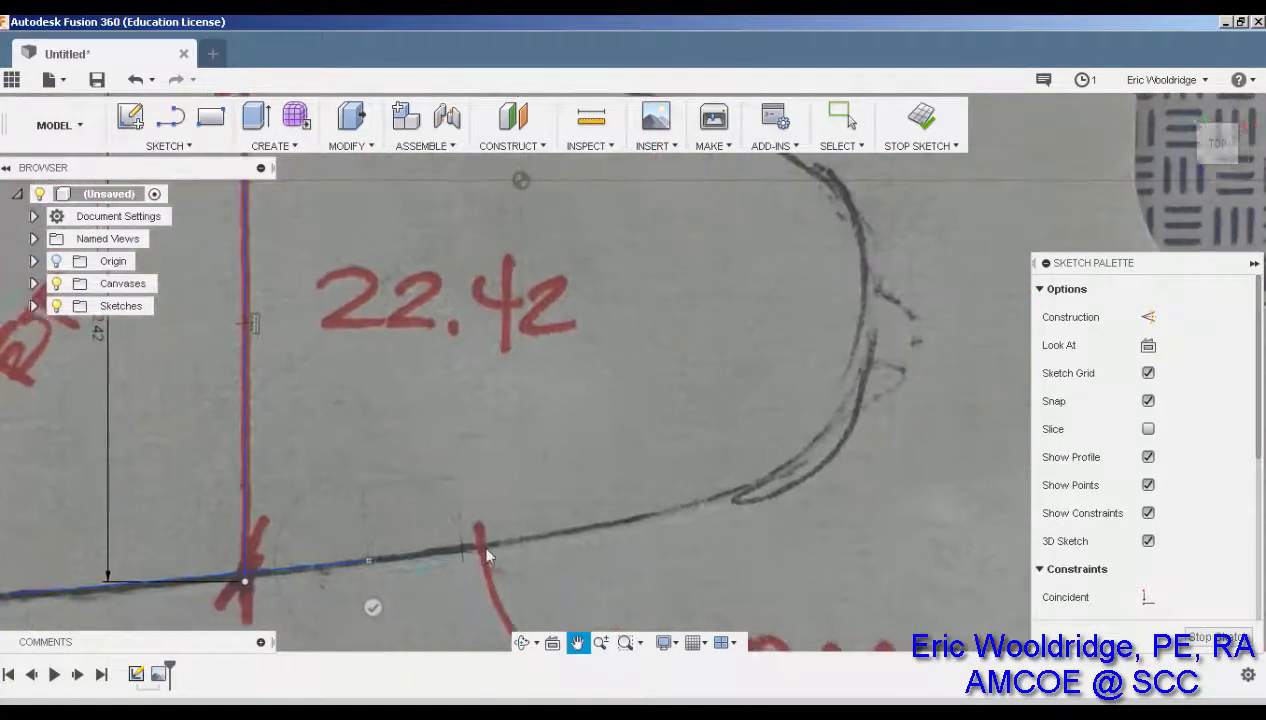
left_click(616, 522)
left_click(721, 497)
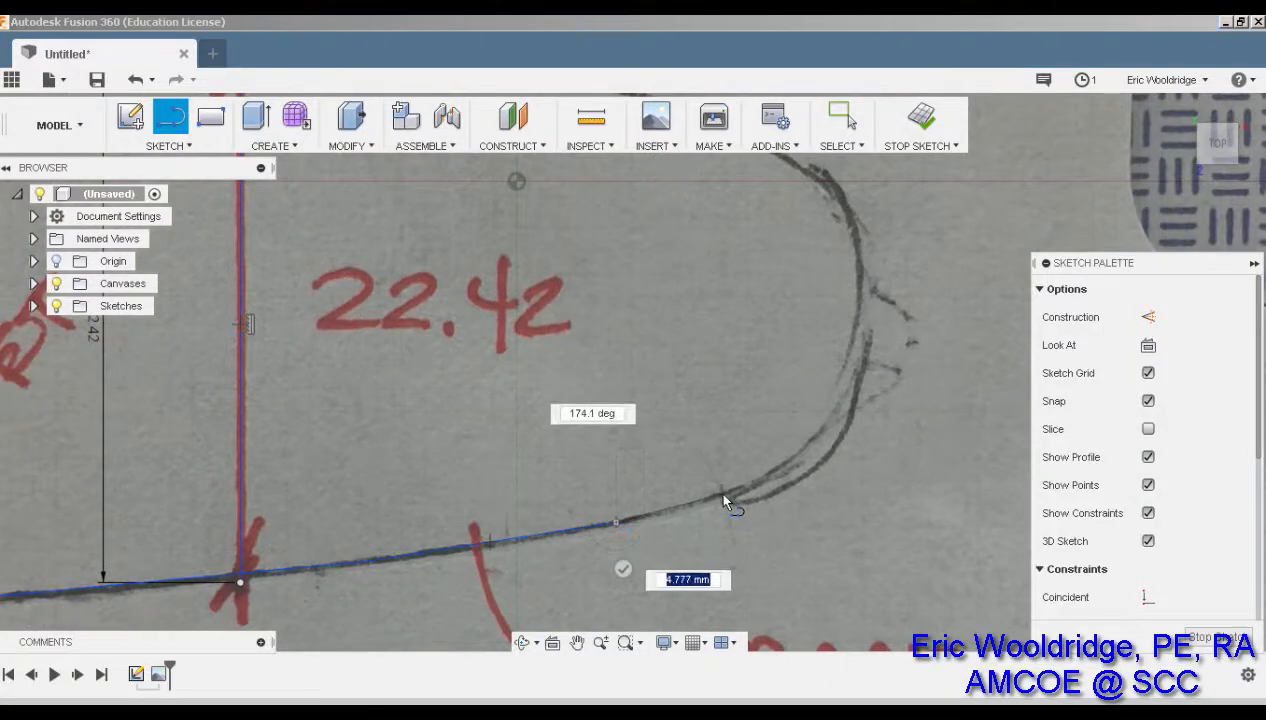
Trace line points up and around the rounded toe curve
left_click(793, 458)
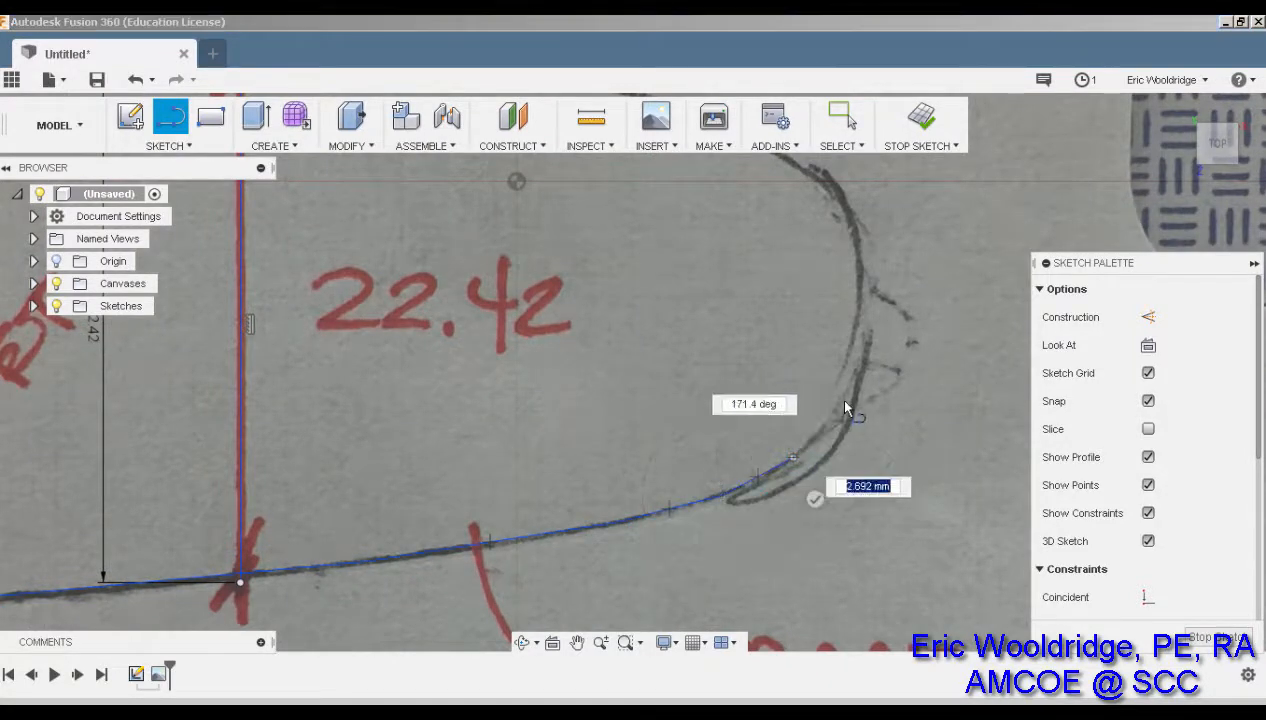
left_click(846, 400)
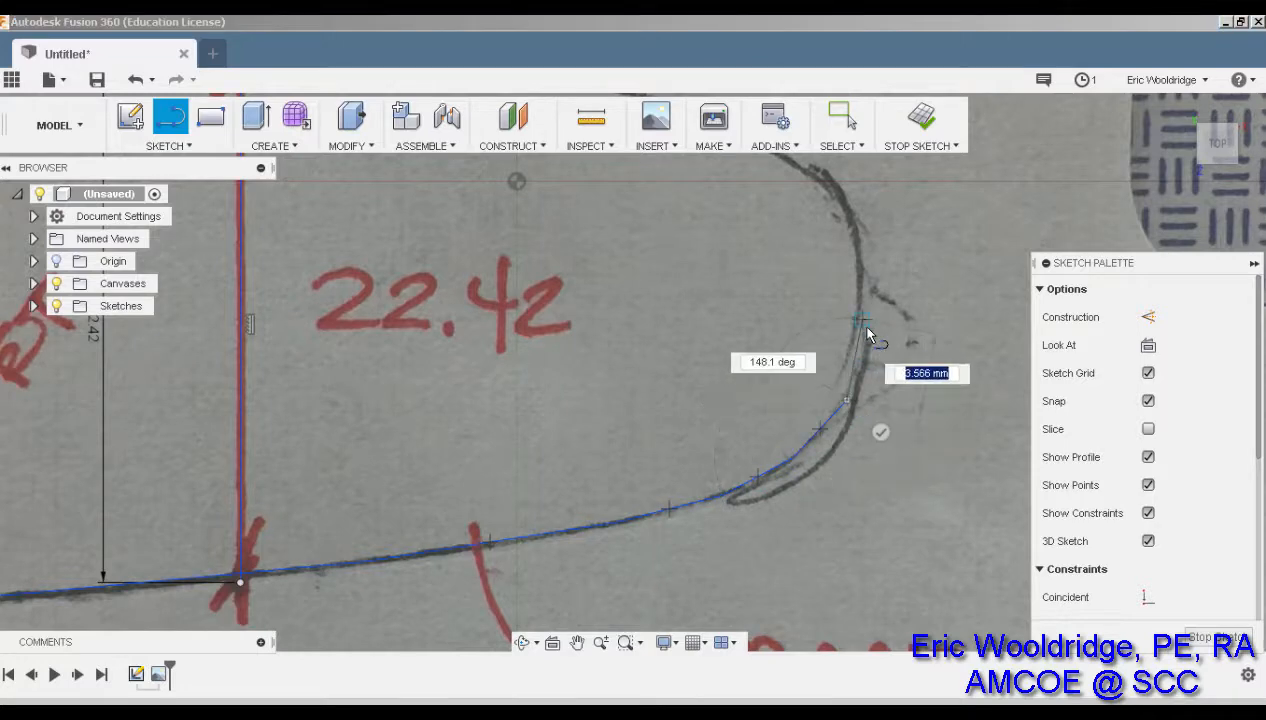
left_click(864, 322)
left_click(863, 250)
middle_click_drag(901, 410, 950, 606)
scroll(899, 398, "down", 3)
scroll(896, 401, "up", 6)
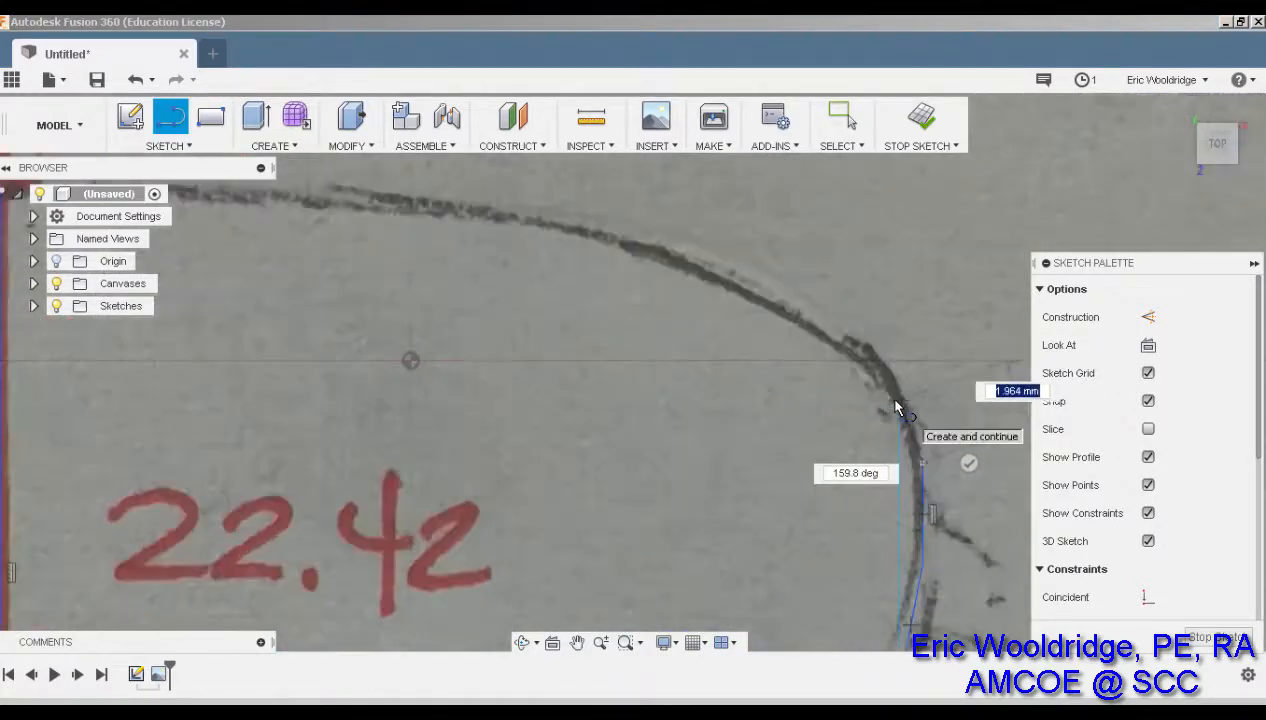
scroll(896, 407, "up", 2)
left_click(867, 352)
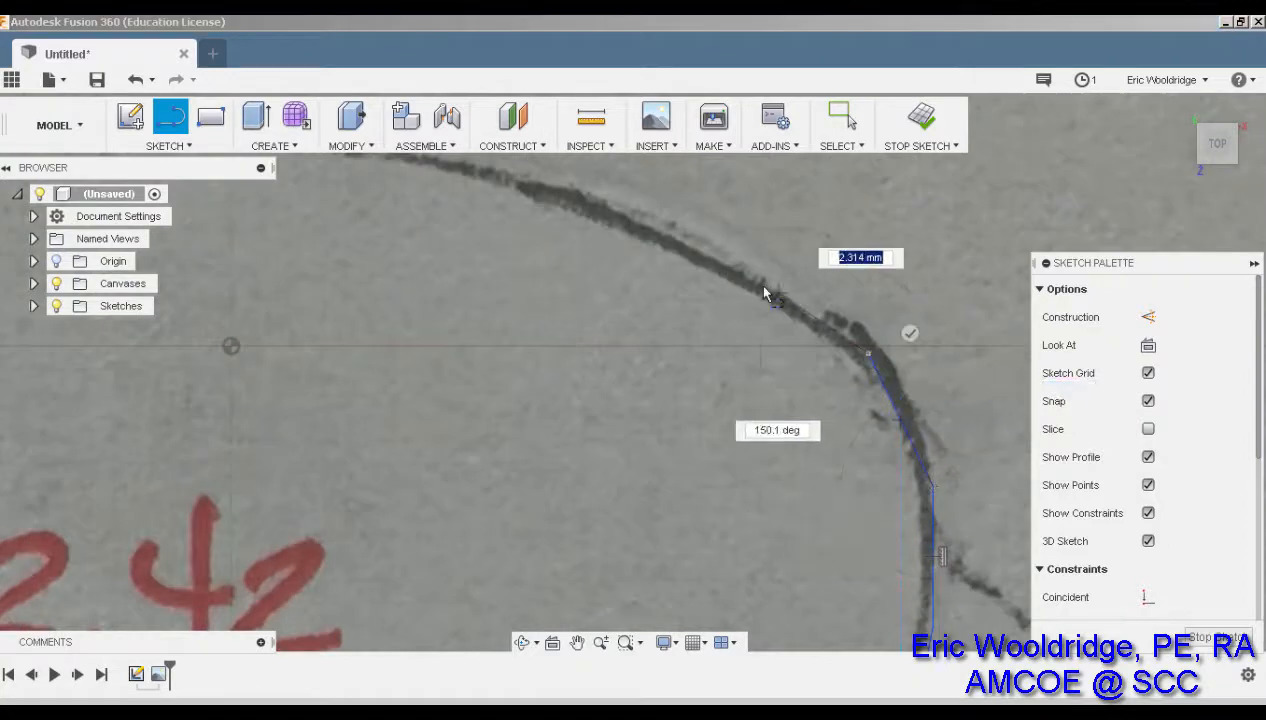
Trace along the top pencil edge, ending the line at the vertical heel stroke
left_click(702, 256)
middle_click_drag(660, 285, 840, 440)
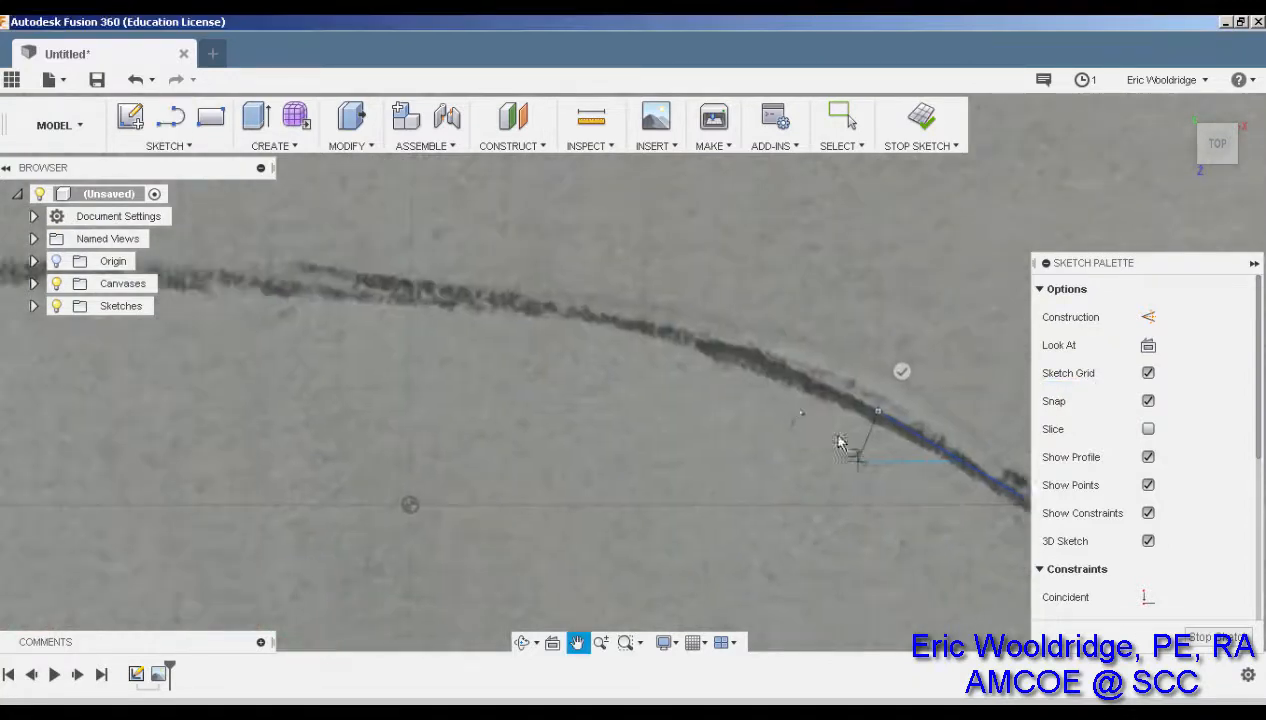
left_click(705, 342)
left_click(469, 292)
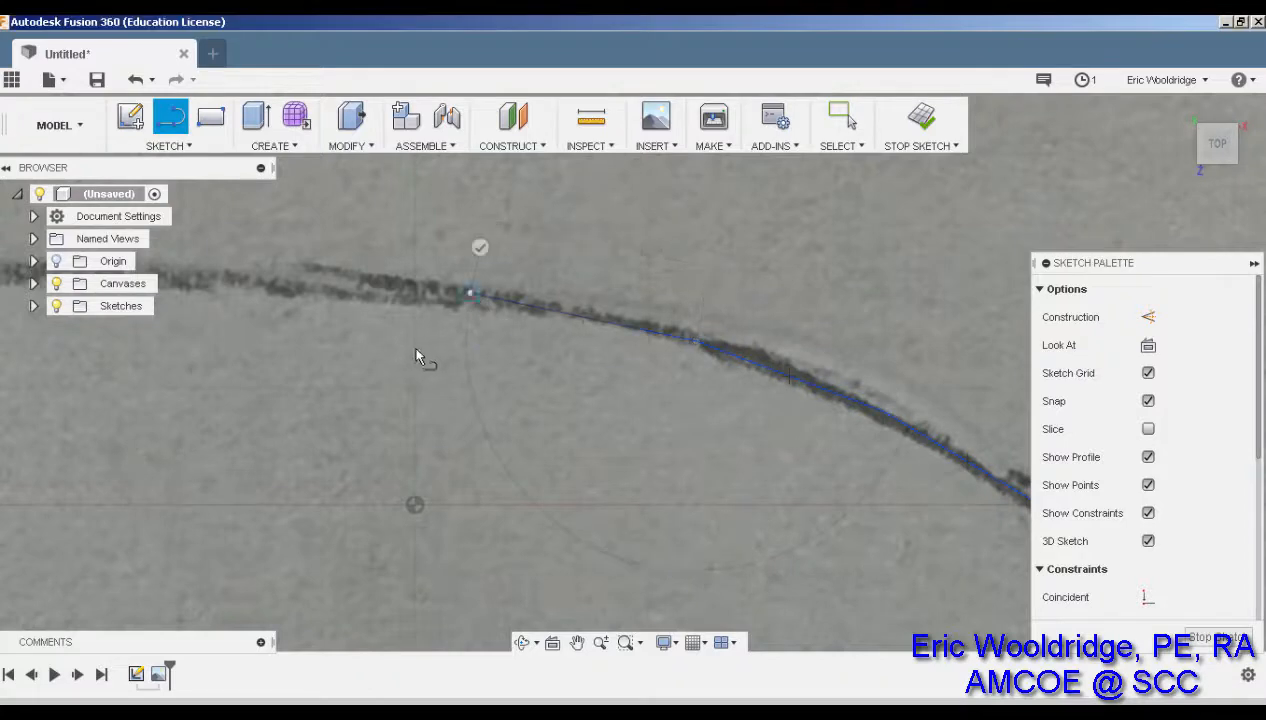
mouse_move(416, 357)
middle_mouse_down()
mouse_move(452, 425)
mouse_move(740, 410)
middle_mouse_up()
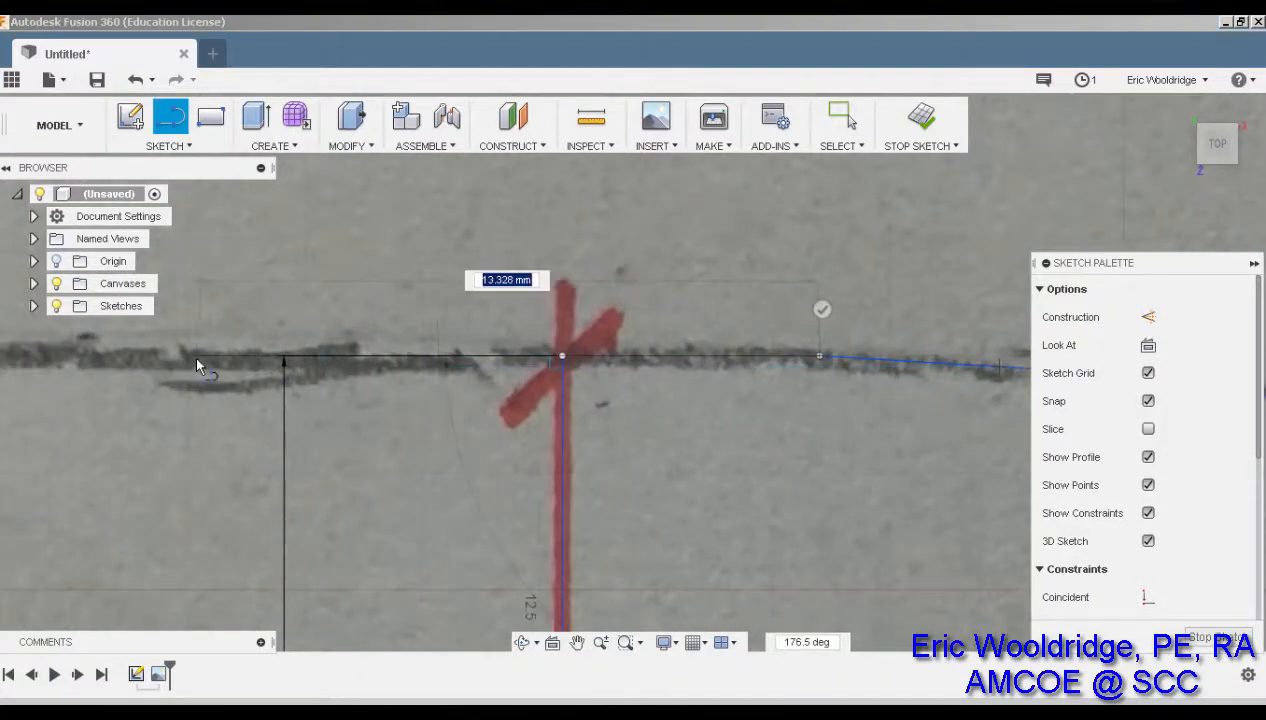
middle_click_drag(170, 362, 730, 400)
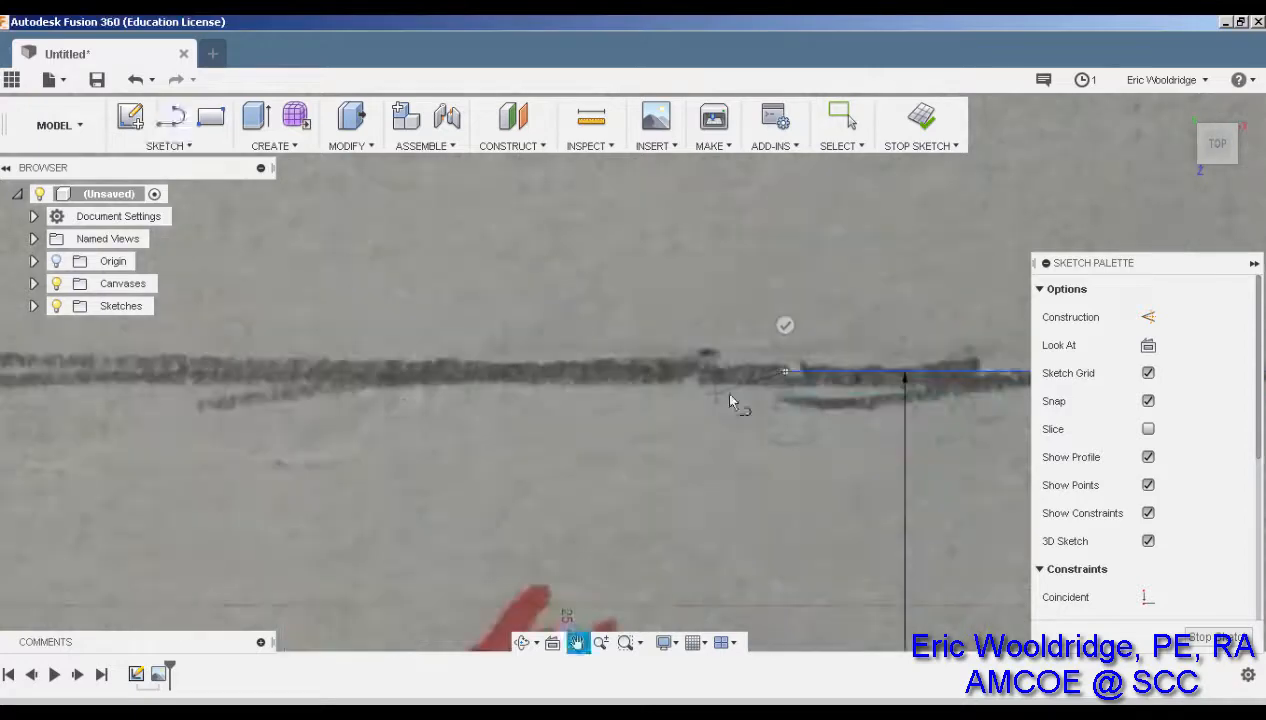
left_click(85, 370)
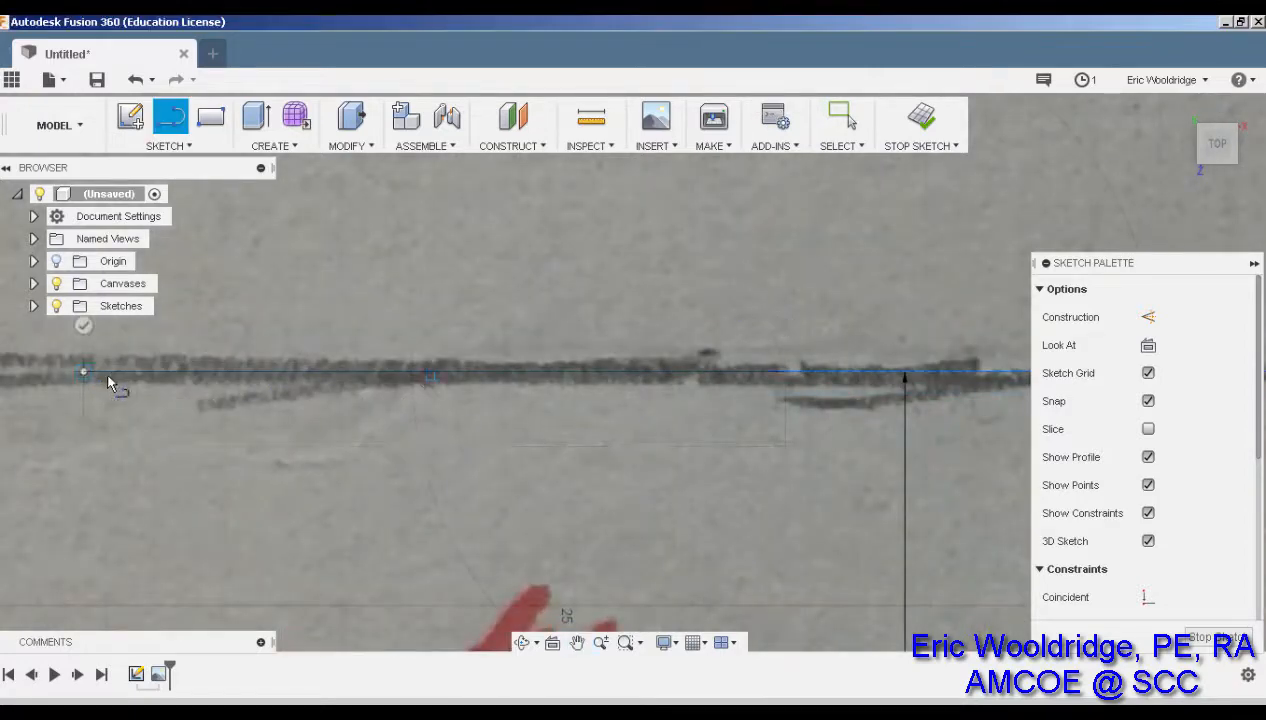
middle_click_drag(108, 382, 517, 387)
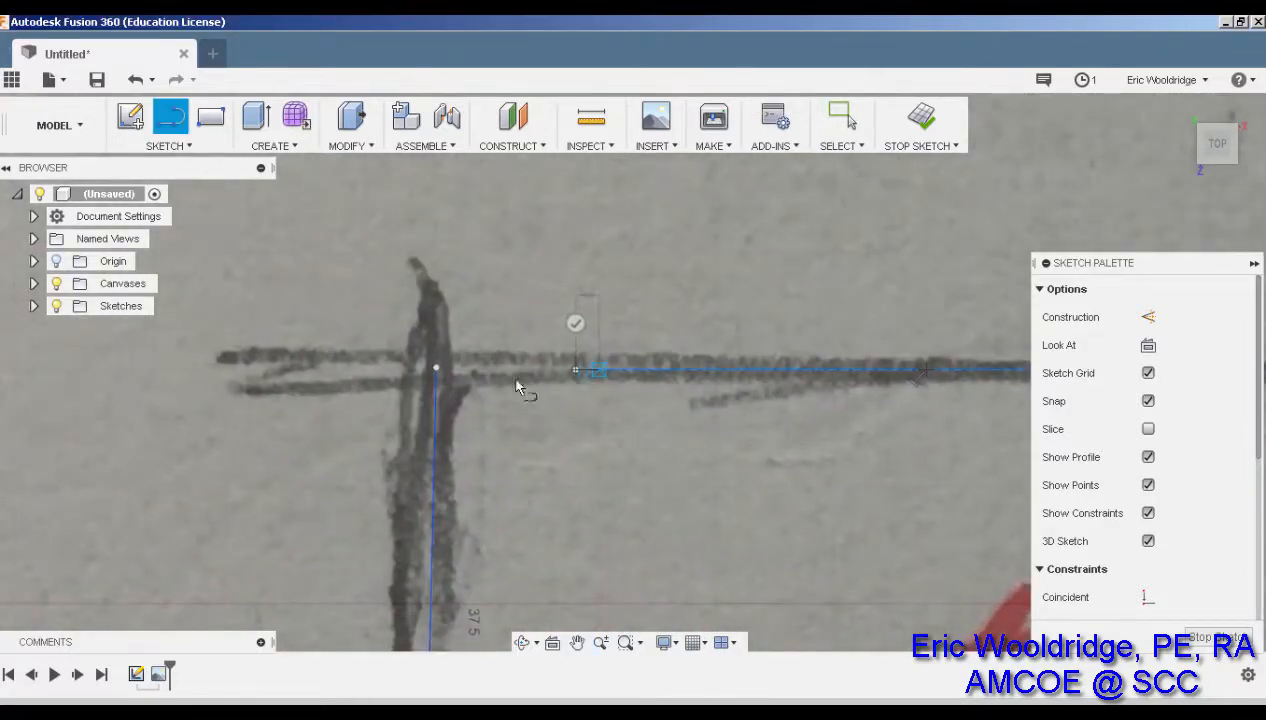
left_click(433, 372)
scroll(563, 318, "down", 5)
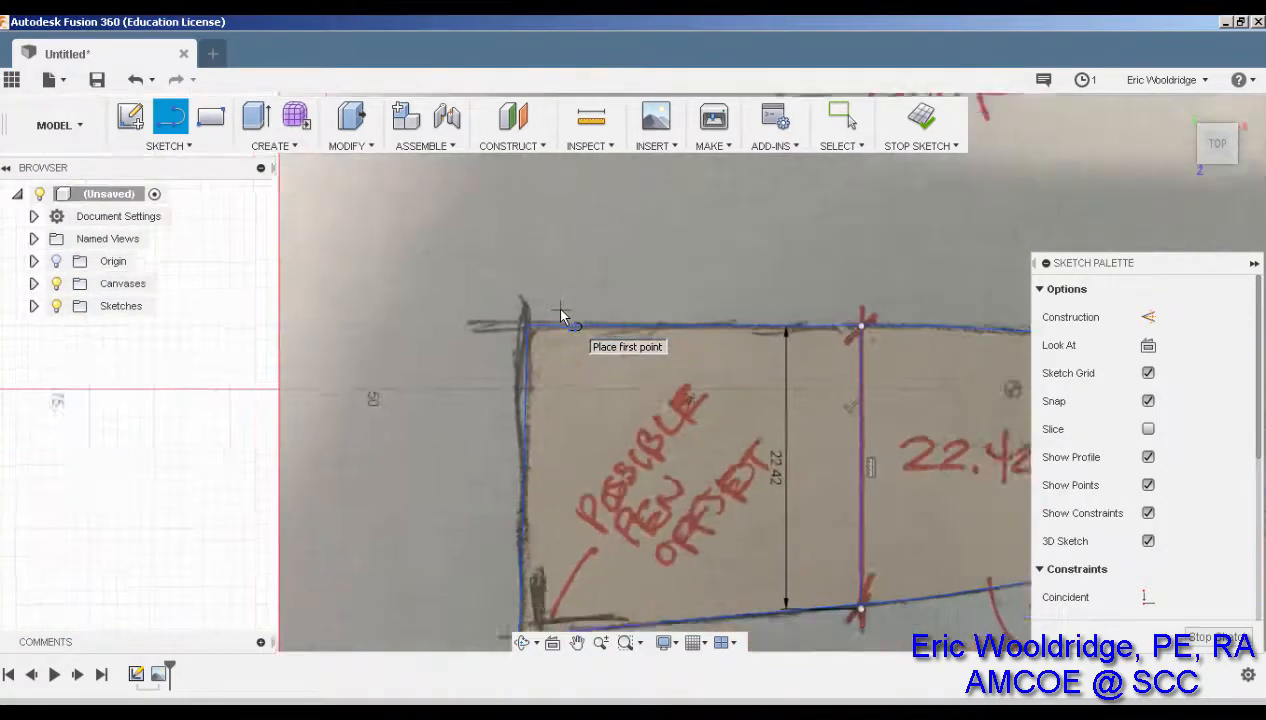
Recenter and zoom to check the traced outline, then exit the Line tool
scroll(561, 316, "down", 2)
middle_click_drag(620, 316, 463, 314)
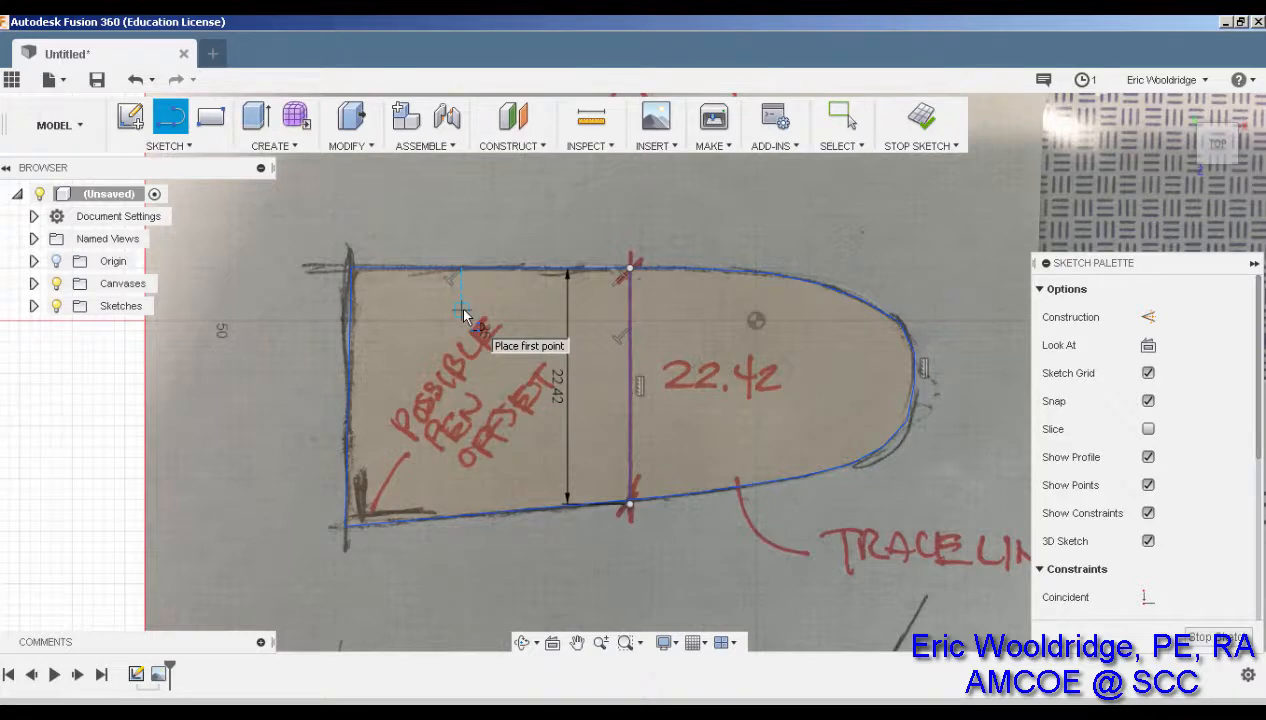
scroll(378, 521, "up", 8)
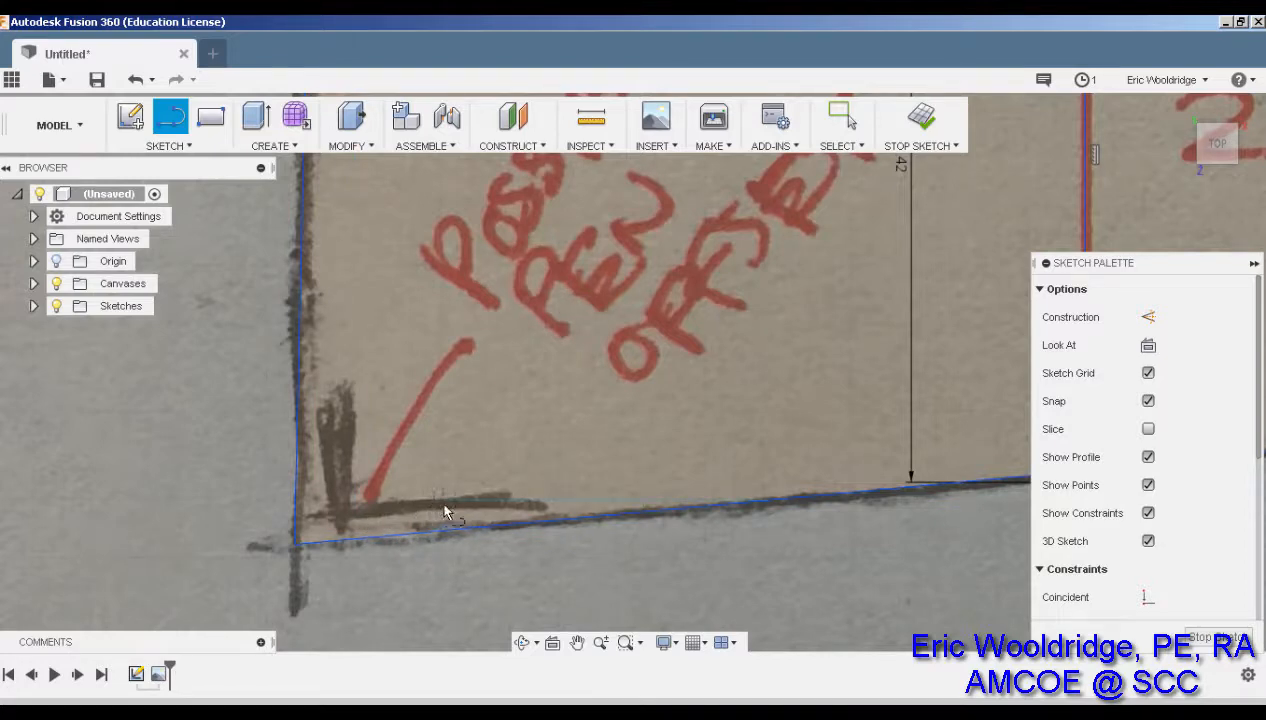
key("Escape")
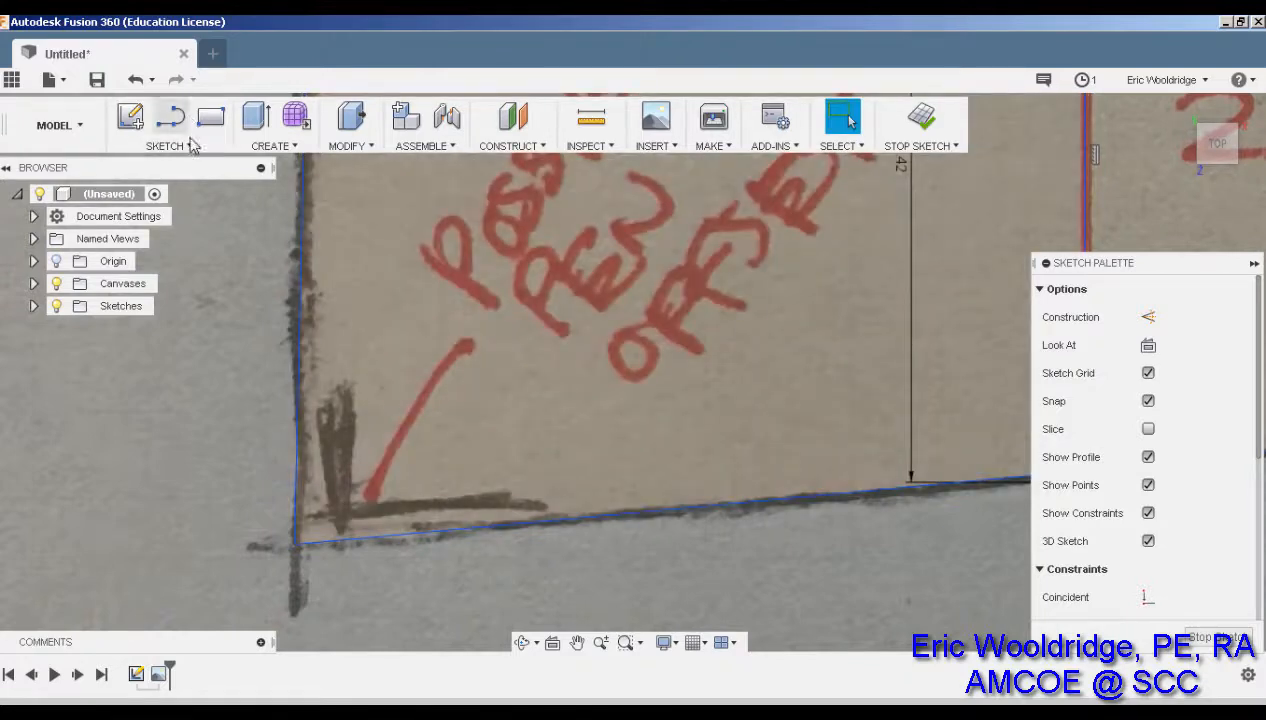
Offset the traced sole outline 0.914 mm inward and zoom out to view it
left_click(187, 148)
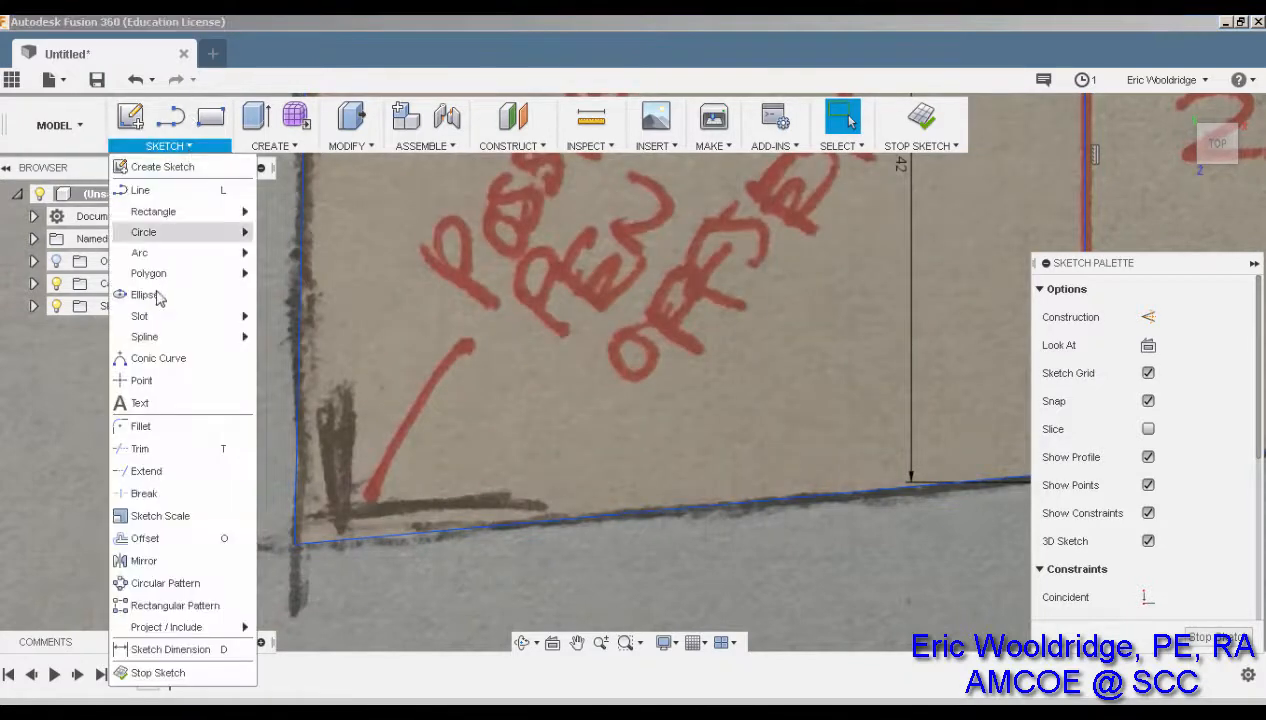
left_click(180, 538)
left_click(428, 538)
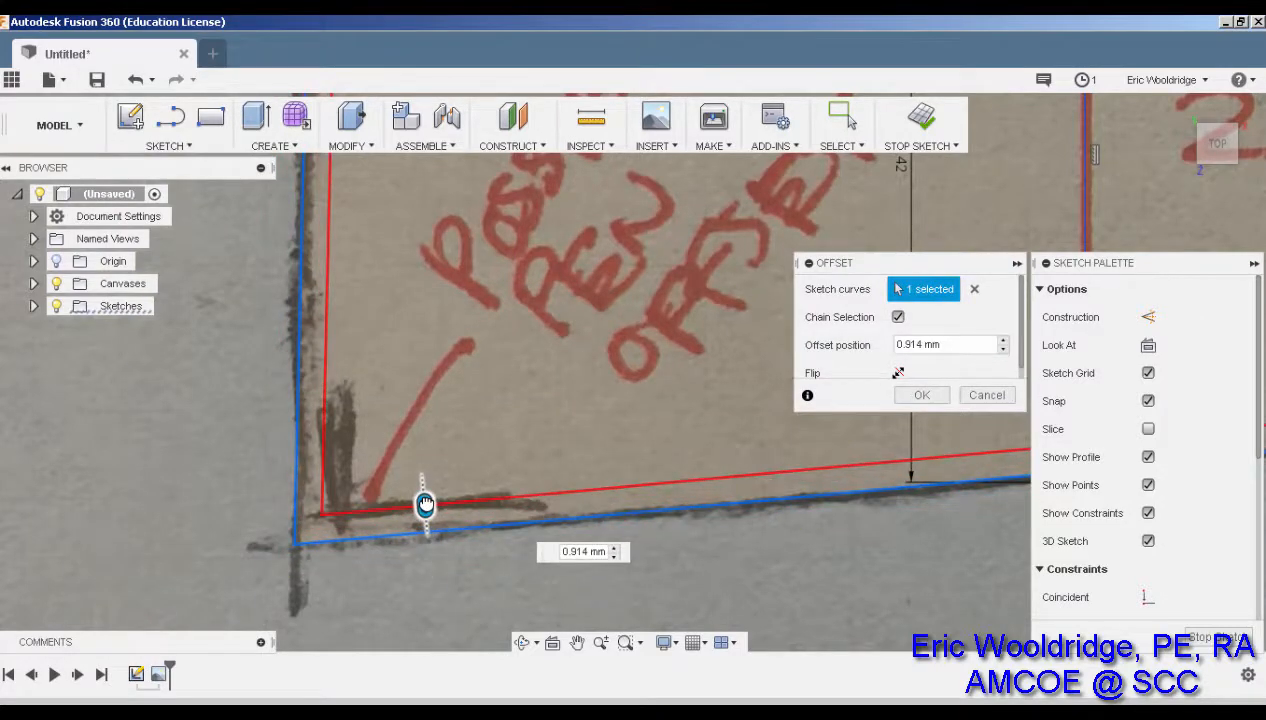
key("Return")
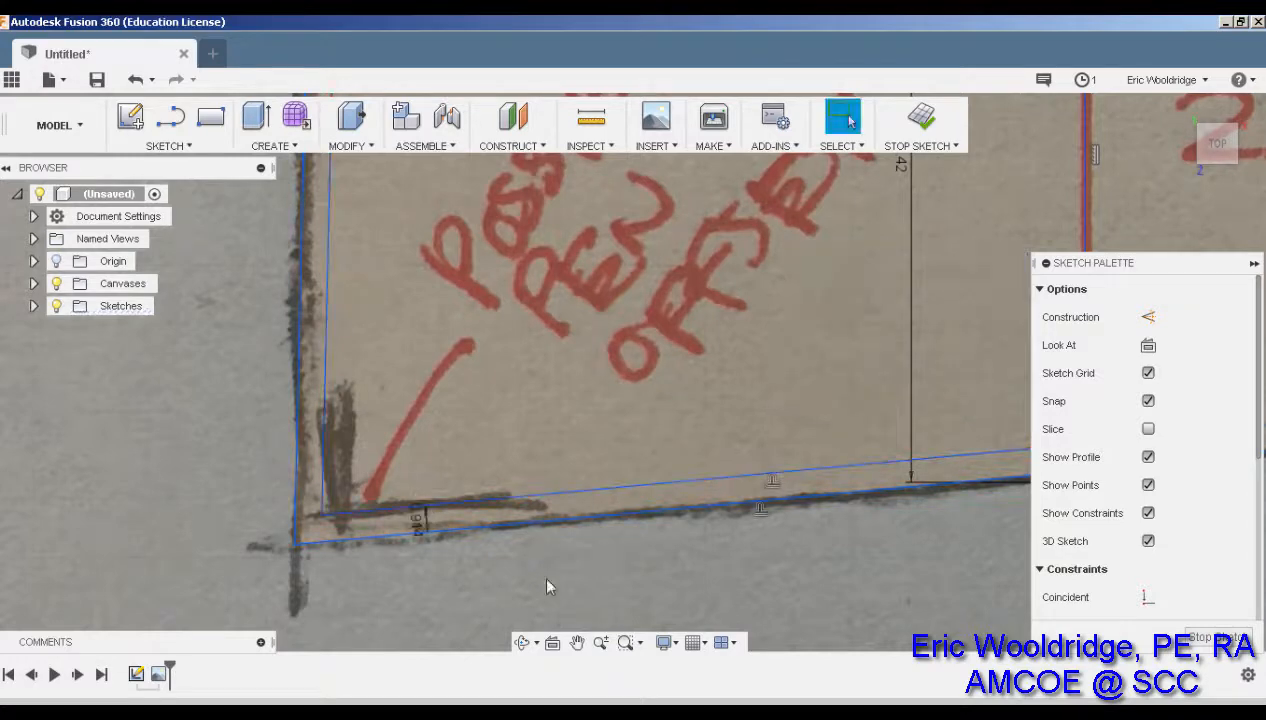
scroll(547, 587, "down", 8)
middle_click_drag(712, 563, 657, 535)
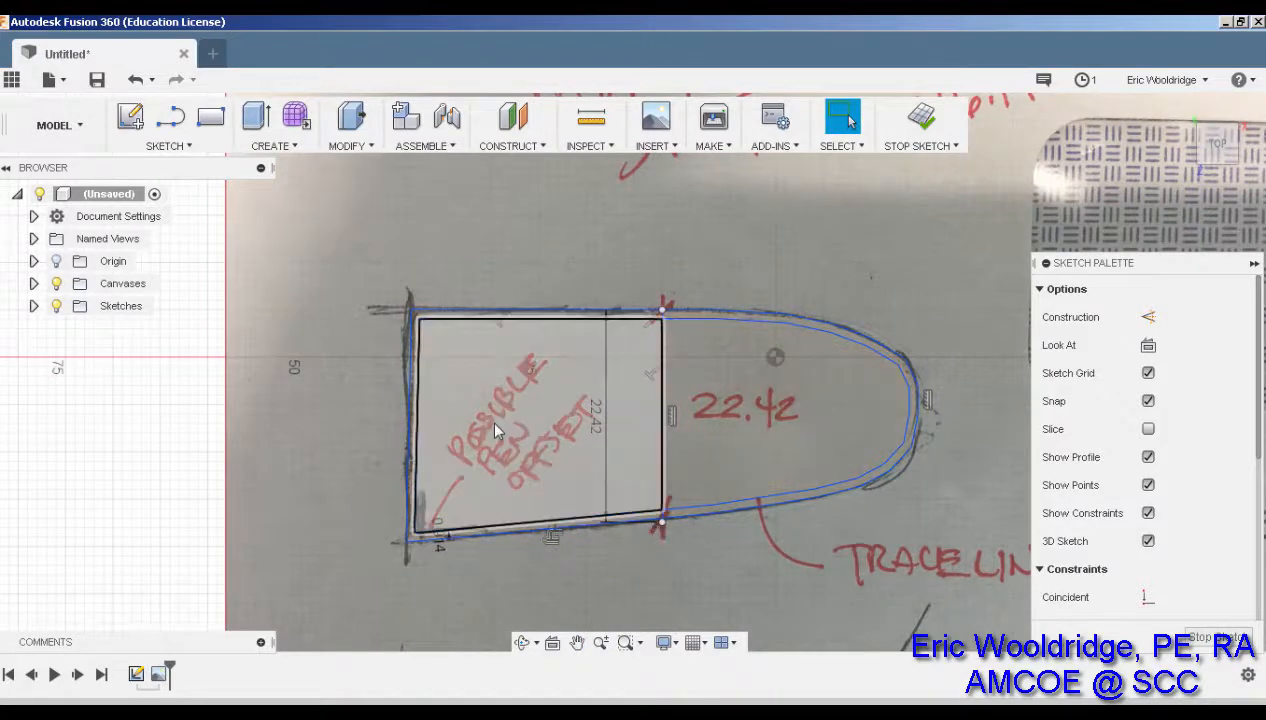
middle_click_drag(747, 469, 709, 445)
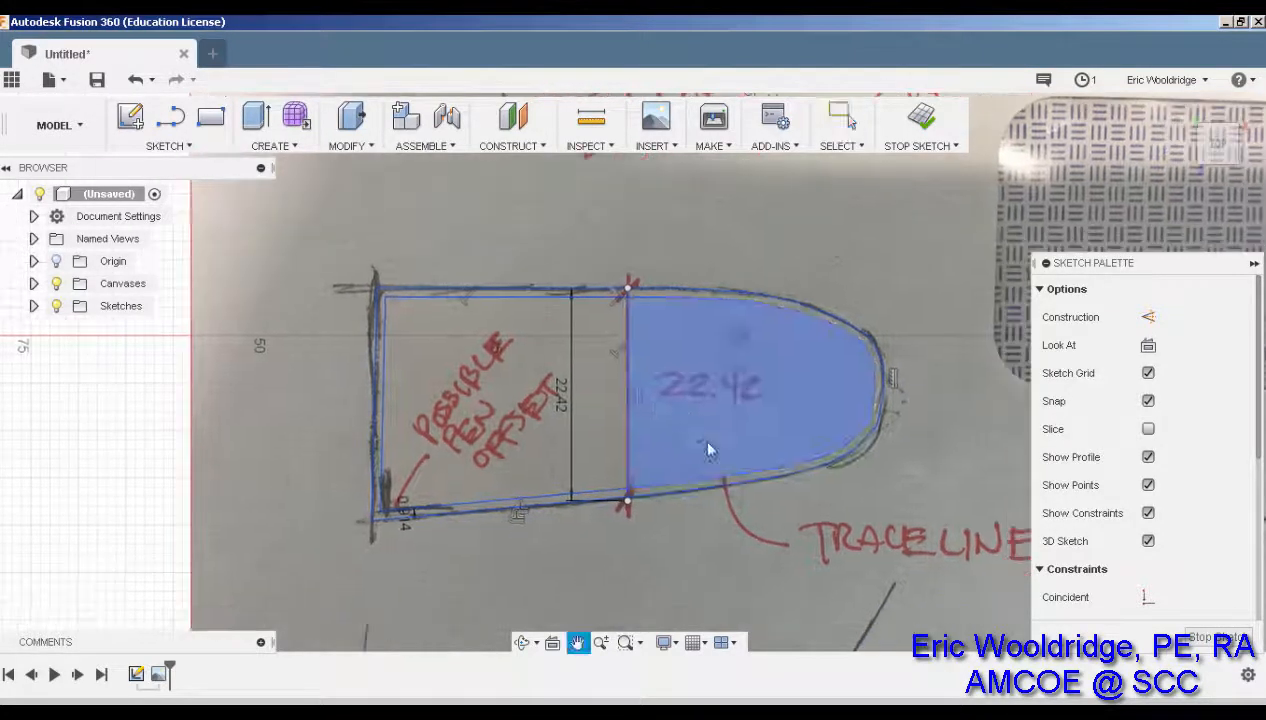
scroll(711, 463, "up", 3)
scroll(700, 474, "down", 3)
scroll(699, 473, "down", 3)
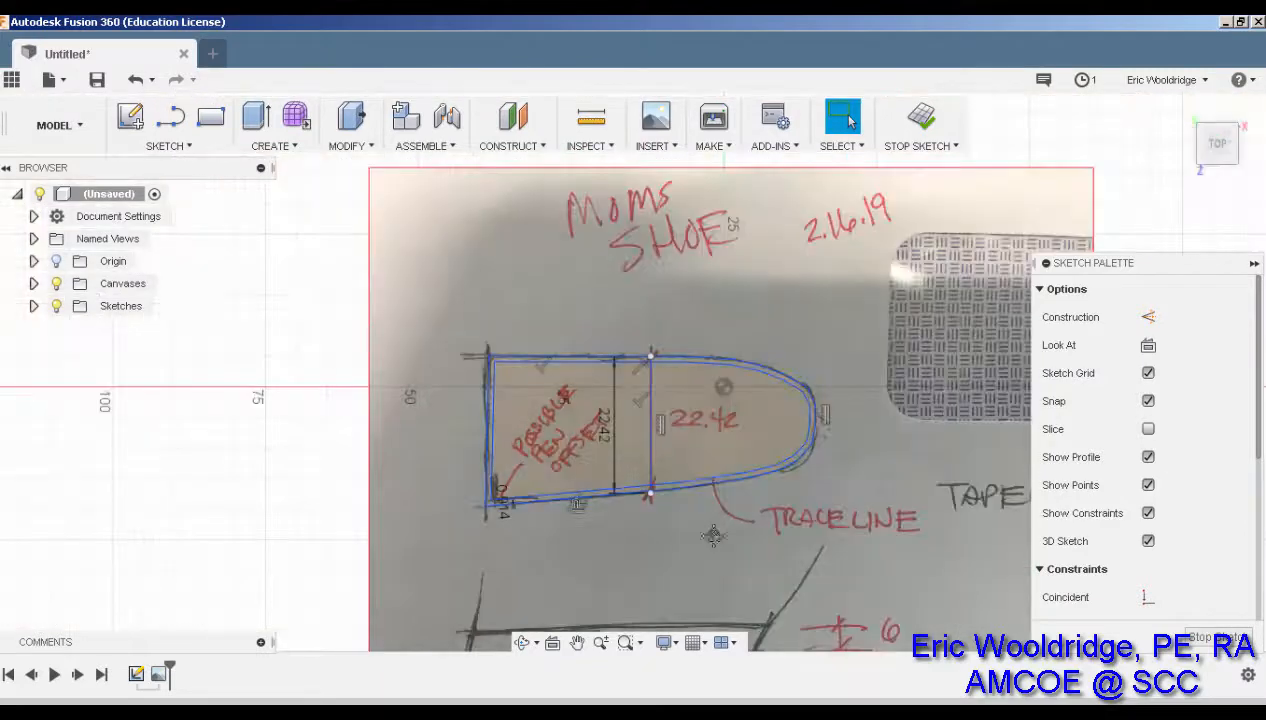
middle_click_drag(706, 530, 695, 414)
scroll(700, 548, "up", 2)
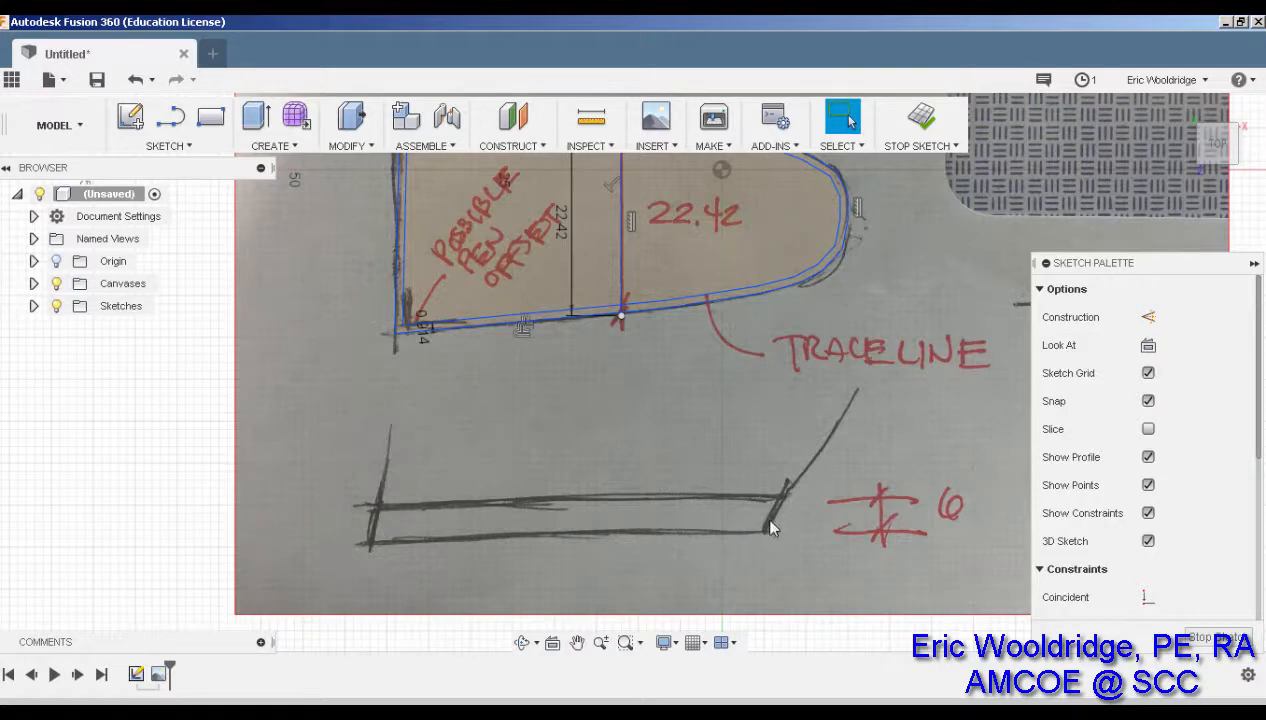
middle_click_drag(695, 420, 713, 507)
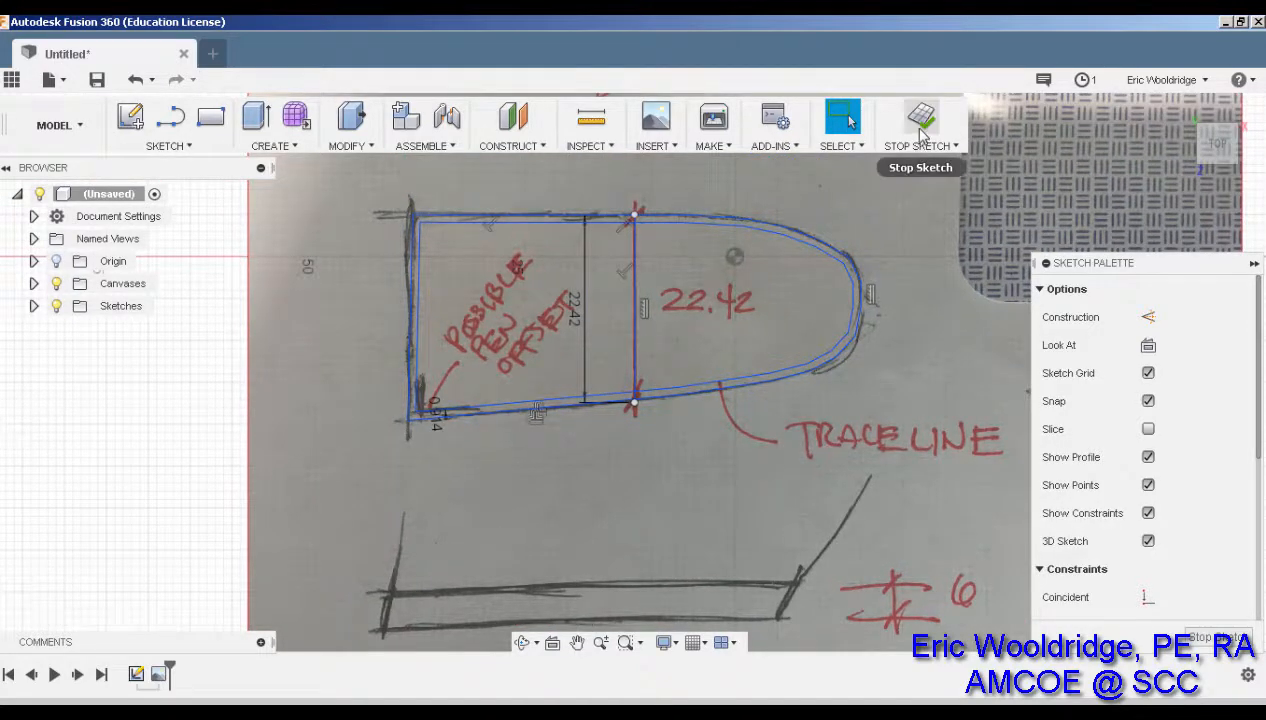
Finish the sketch and start an extrusion with the toe and heel profiles selected
left_click(914, 158)
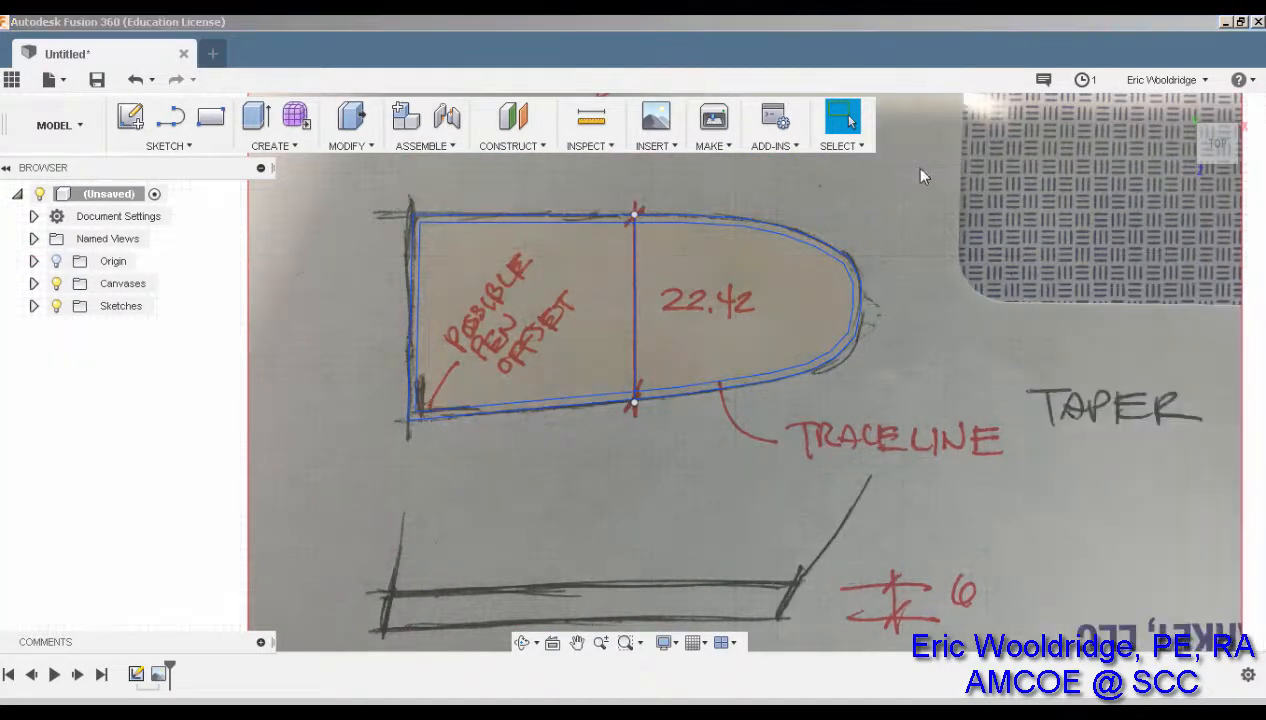
left_click(256, 117)
left_click(761, 291)
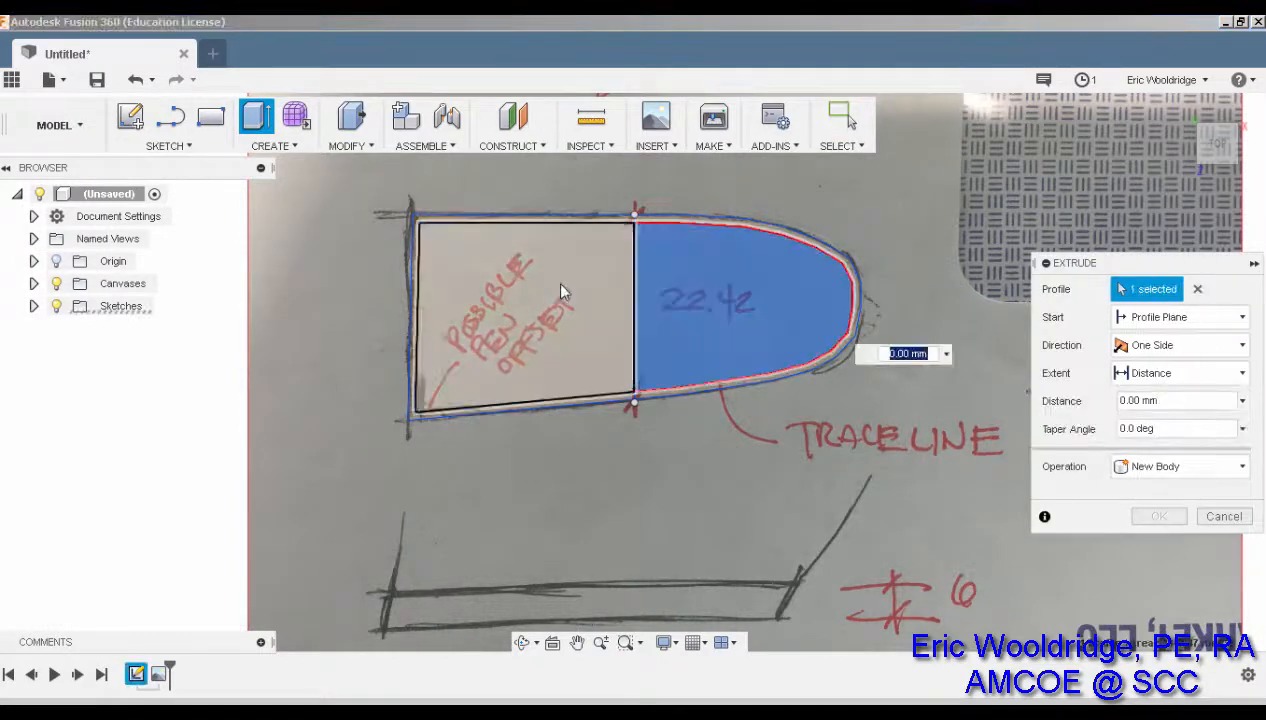
left_click(554, 280)
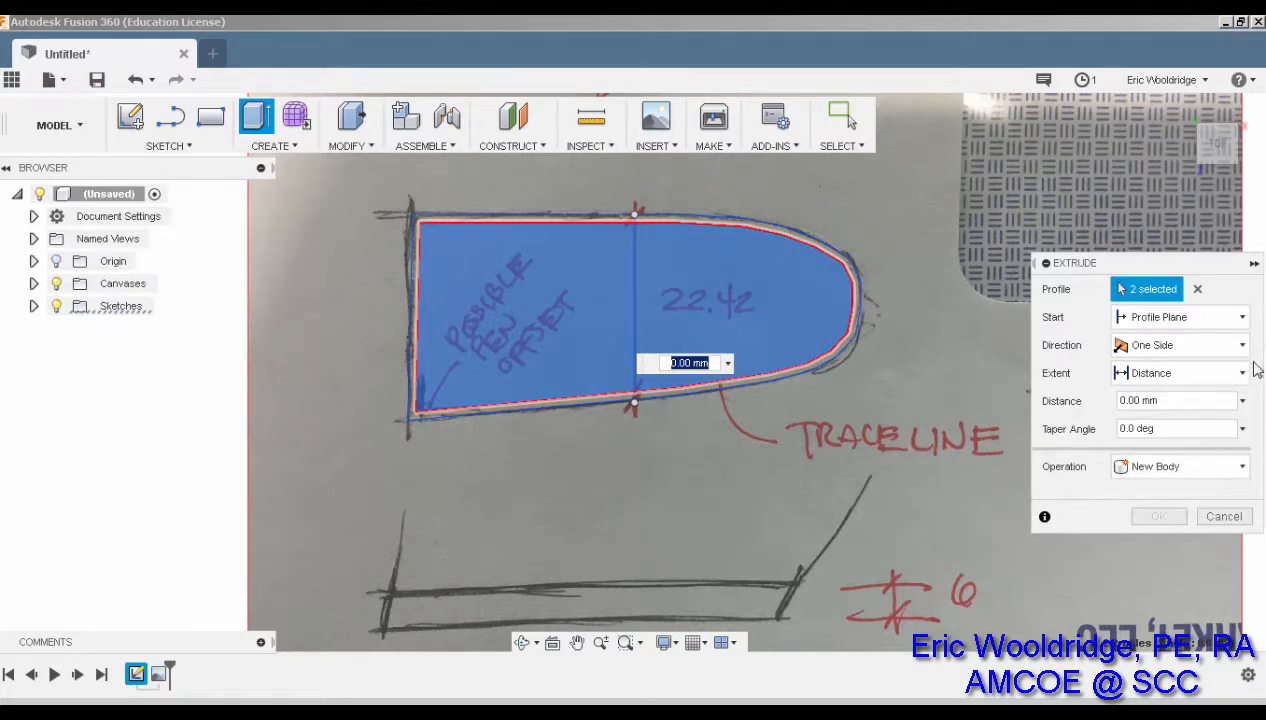
Set the extrusion to 6 mm with a 13° taper, orbiting to check the preview
left_click(1205, 429)
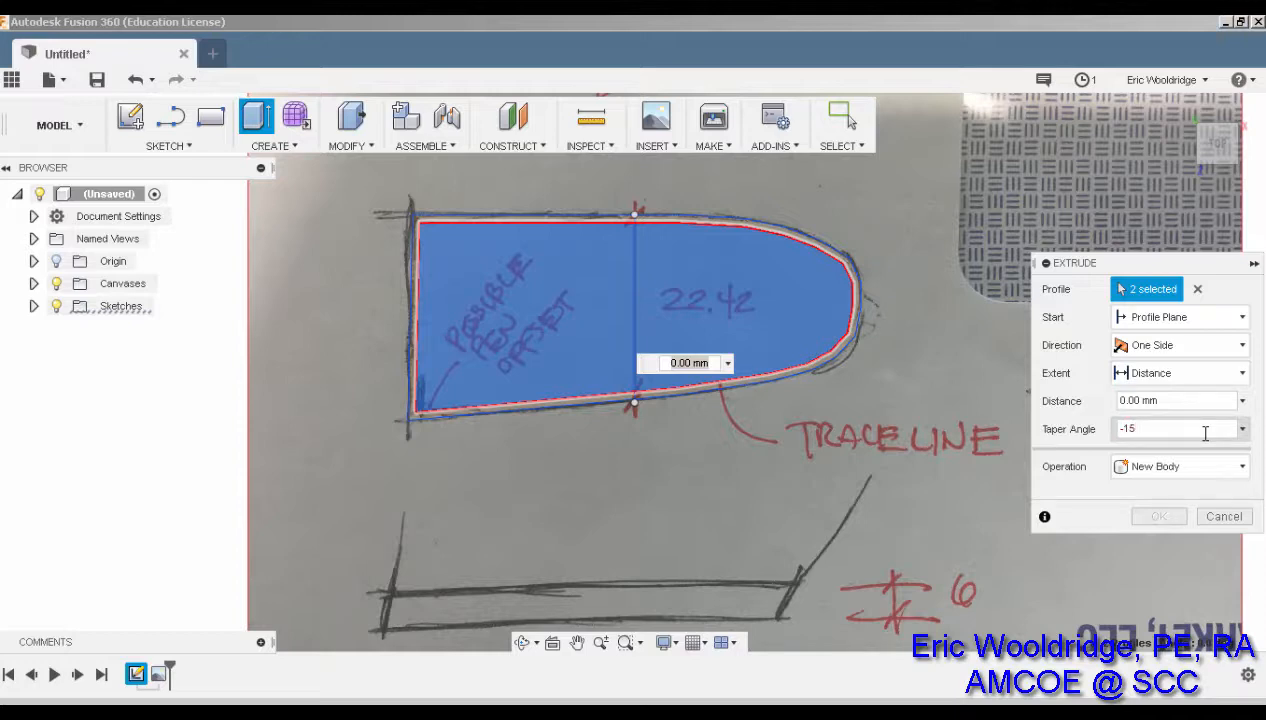
left_click(1188, 401)
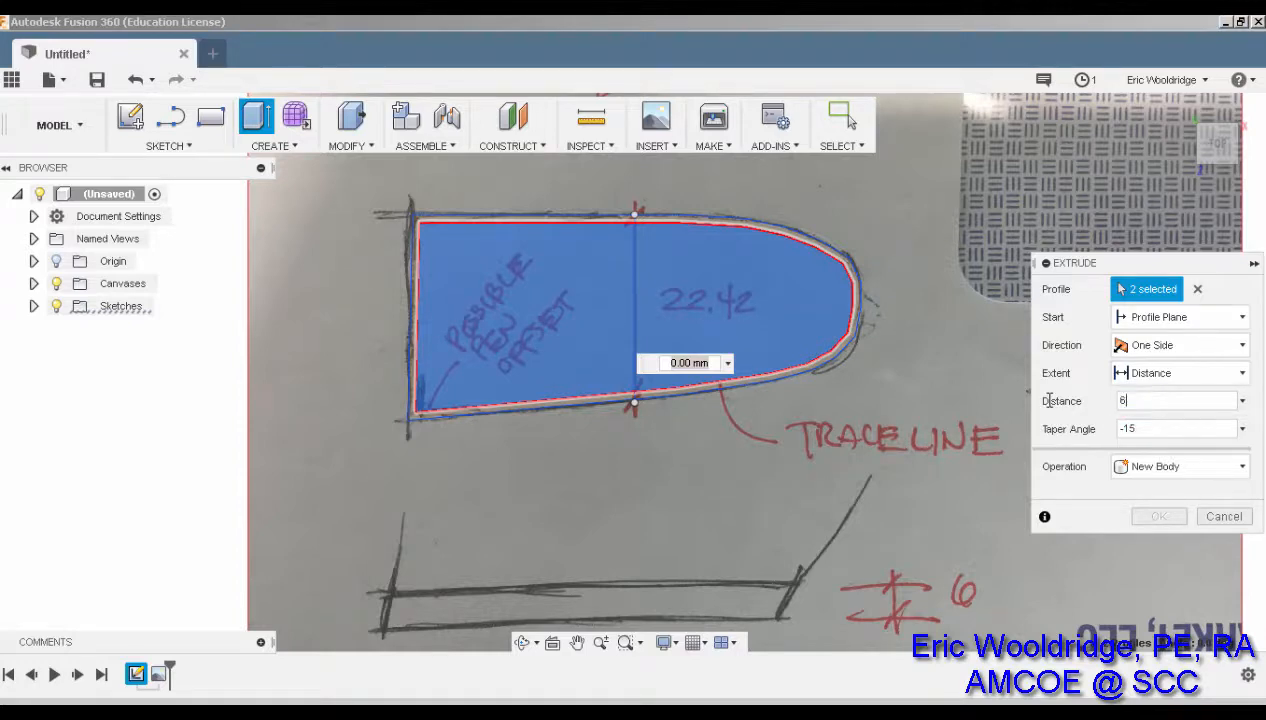
middle_click_drag(836, 435, 1000, 410, "shift")
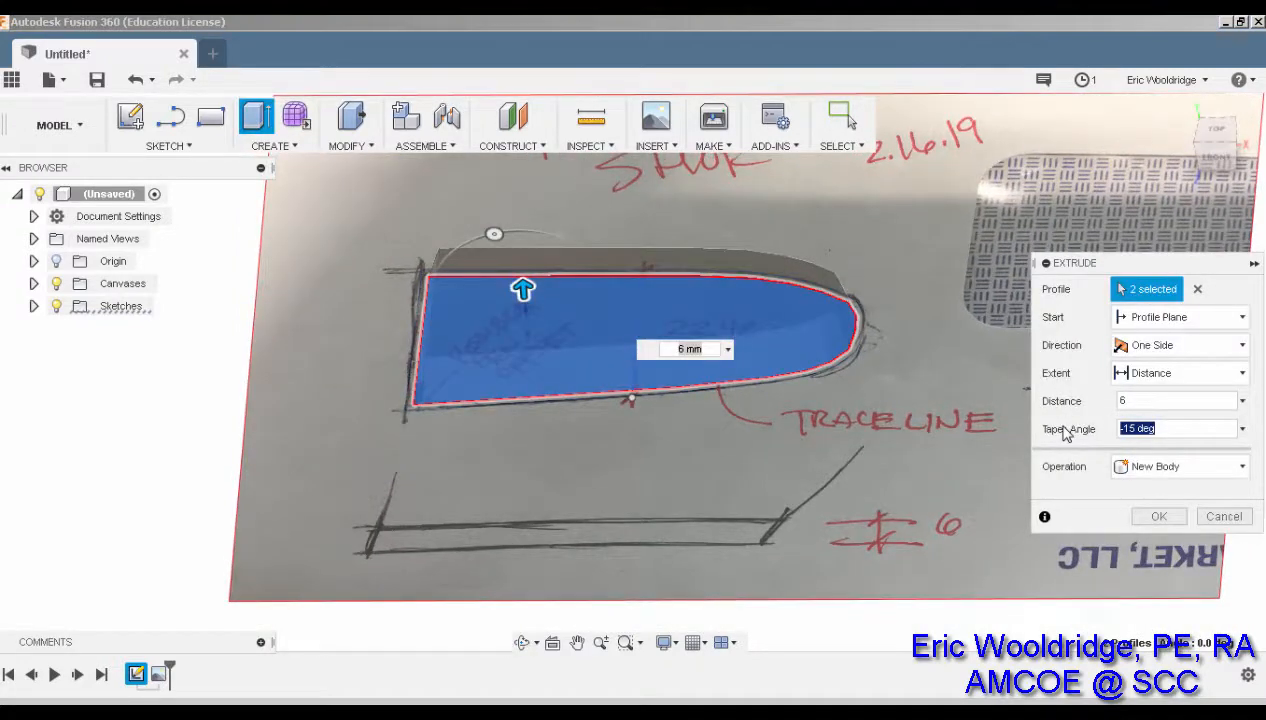
mouse_move(774, 412)
middle_mouse_down("shift")
mouse_move(769, 305)
mouse_move(767, 340)
mouse_move(783, 342)
mouse_move(745, 364)
mouse_move(750, 384)
mouse_move(792, 385)
mouse_move(802, 372)
middle_mouse_up("shift")
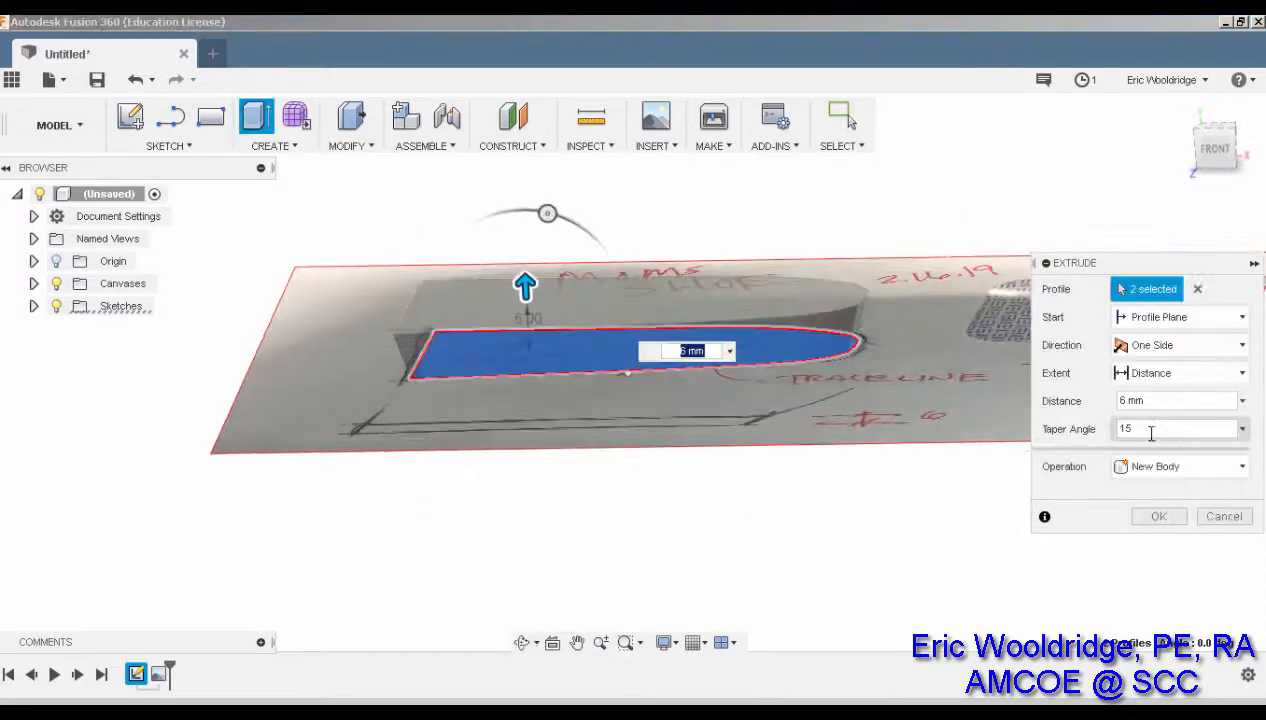
left_click_drag(1146, 432, 1100, 430)
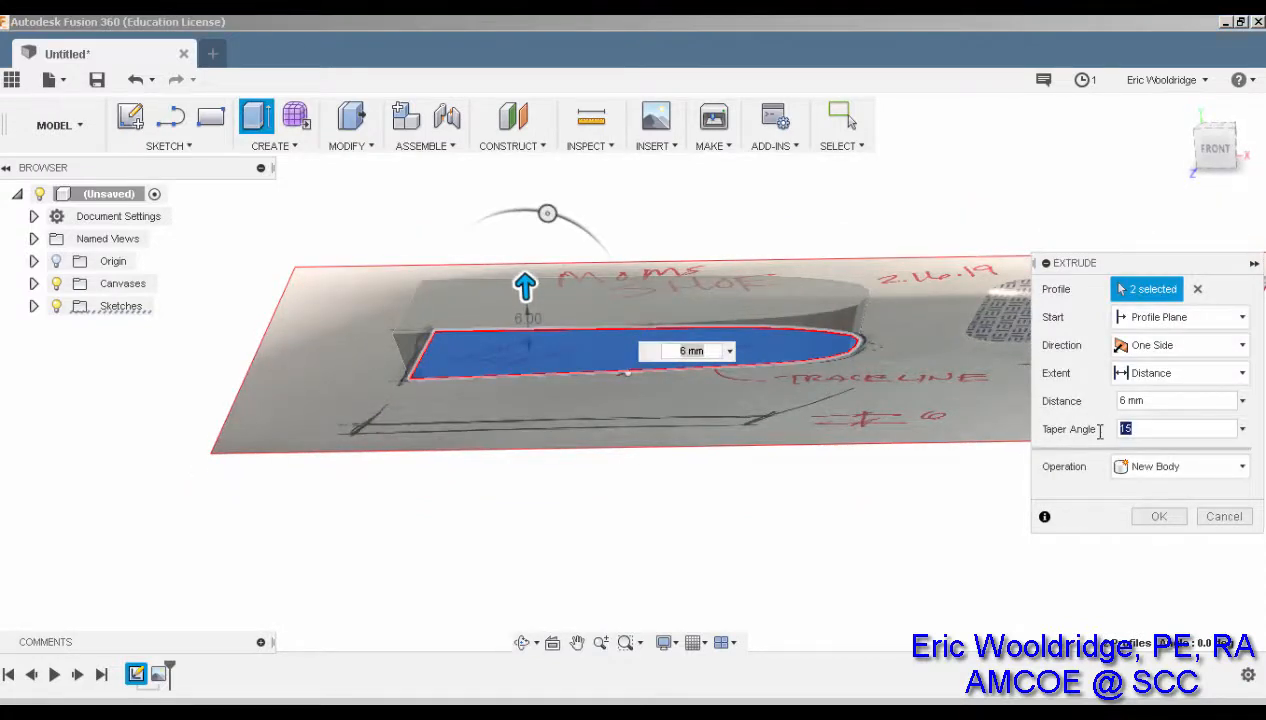
type("13")
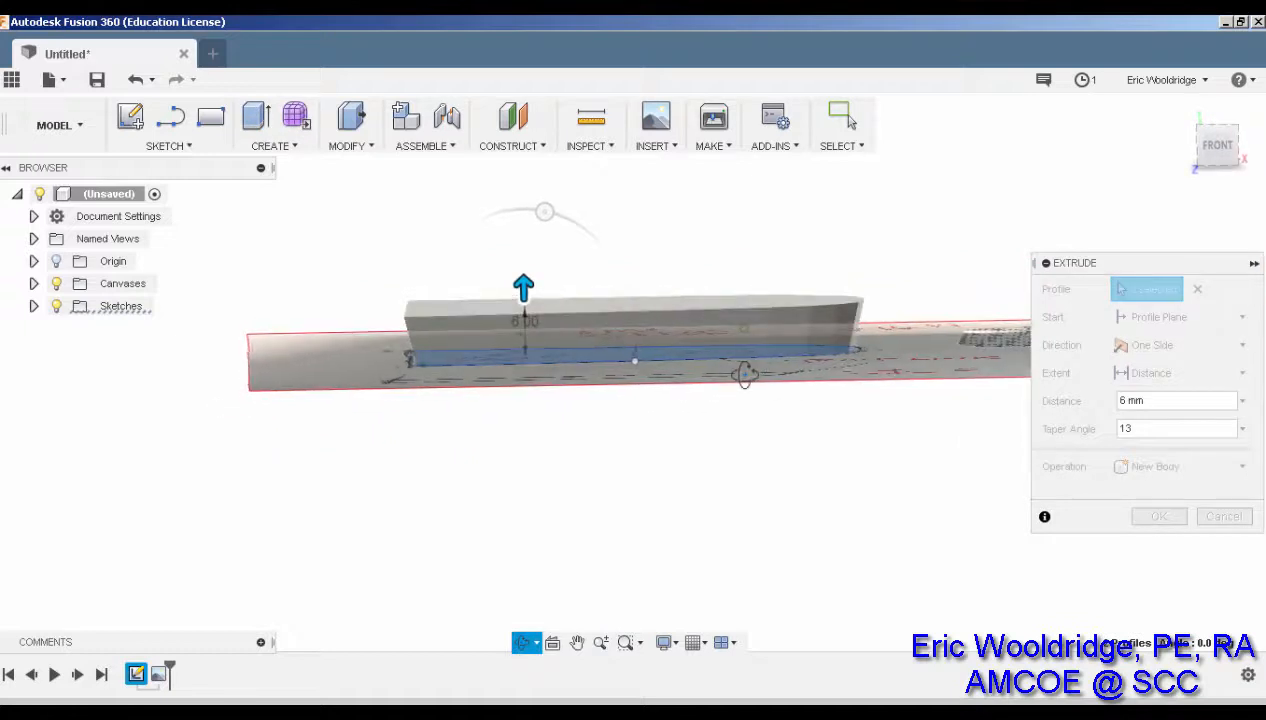
middle_click_drag(743, 373, 743, 359, "shift")
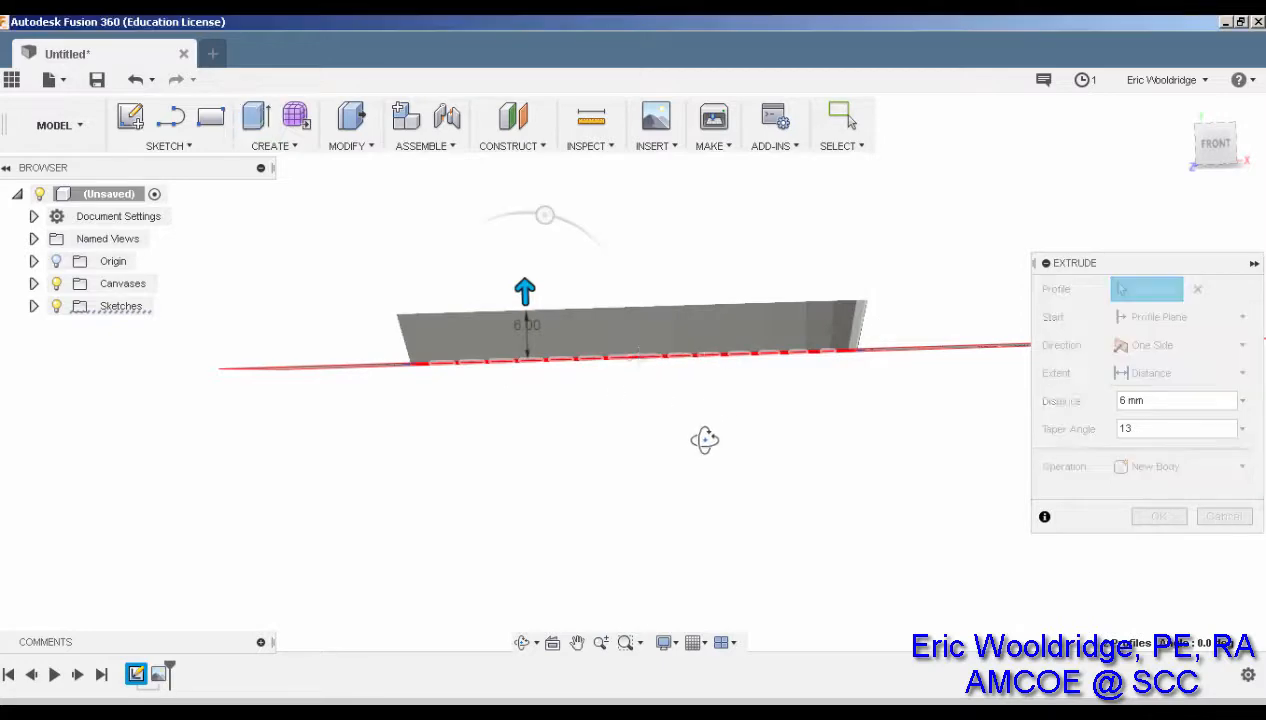
mouse_move(704, 438)
middle_mouse_down("shift")
mouse_move(715, 451)
mouse_move(656, 612)
mouse_move(687, 534)
mouse_move(752, 543)
mouse_move(733, 555)
middle_mouse_up("shift")
Commit the tapered 6 mm sole extrusion and orbit to a low side view to inspect it
left_click(1158, 516)
scroll(671, 578, "down", 4)
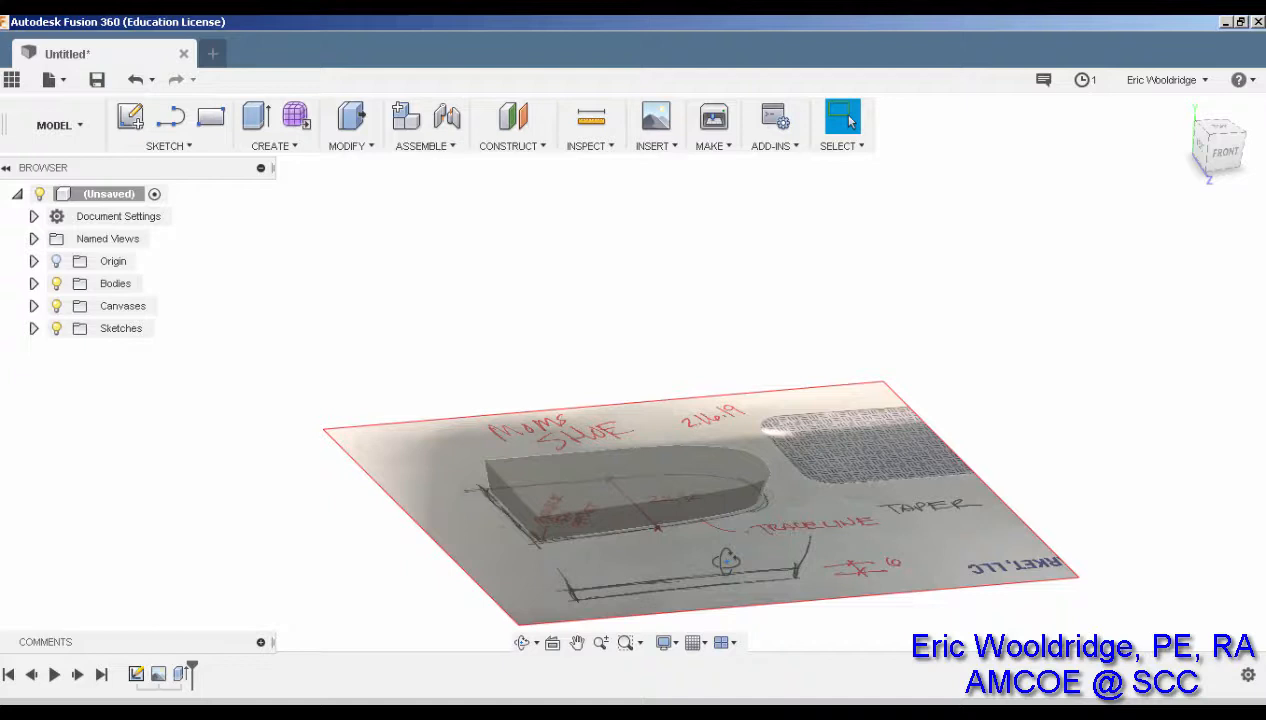
mouse_move(726, 560)
middle_mouse_down("shift")
mouse_move(755, 466)
mouse_move(729, 446)
mouse_move(661, 447)
mouse_move(706, 549)
mouse_move(611, 461)
mouse_move(712, 452)
mouse_move(794, 381)
mouse_move(658, 466)
mouse_move(796, 481)
middle_mouse_up("shift")
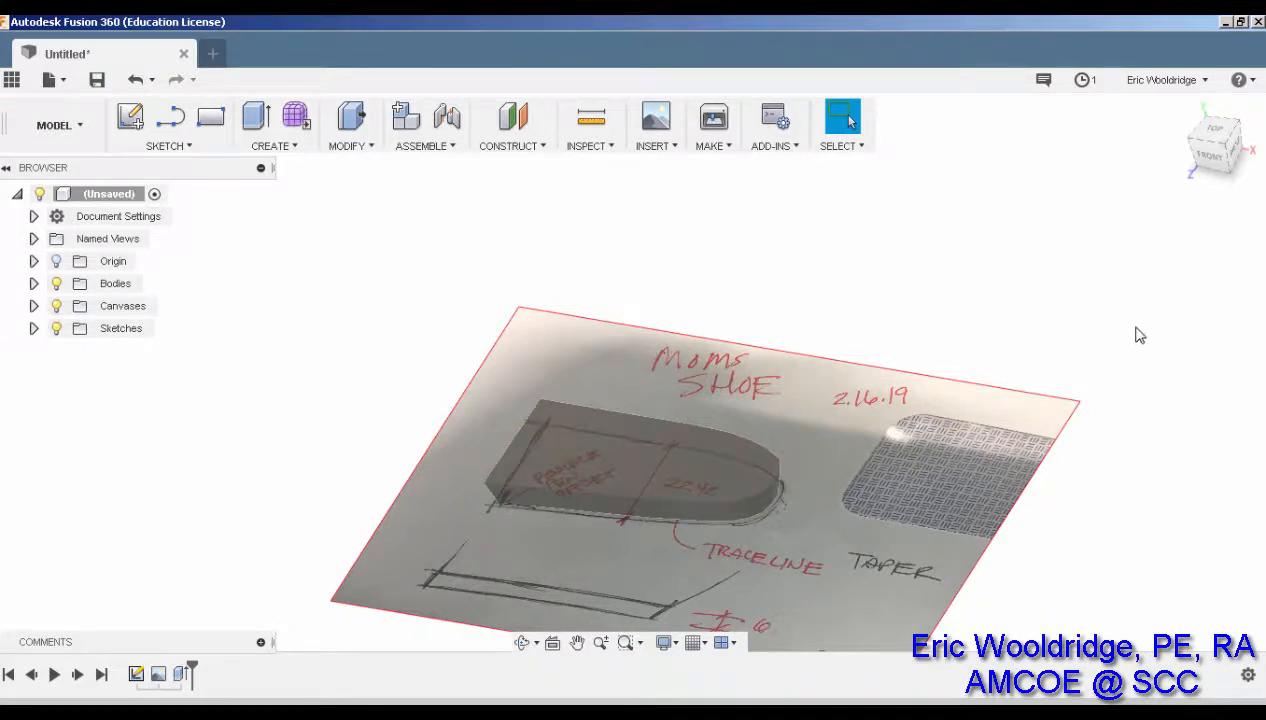
middle_click_drag(859, 507, 868, 494, "shift")
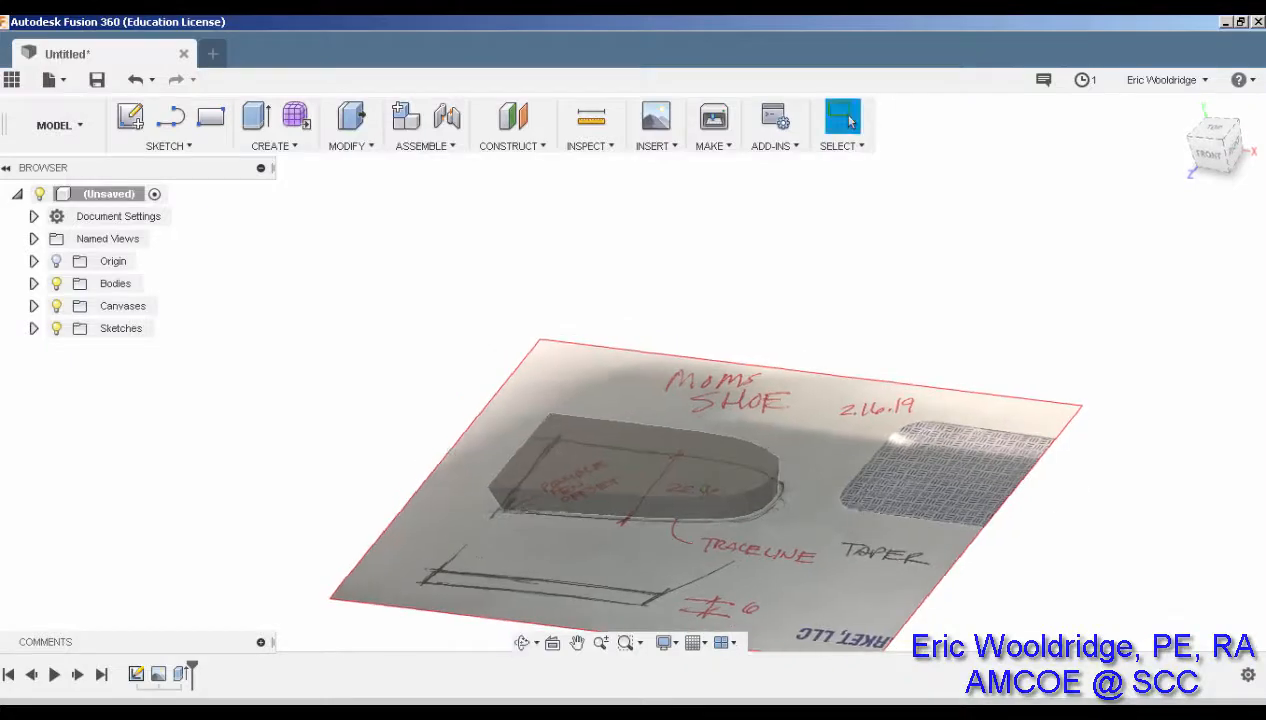